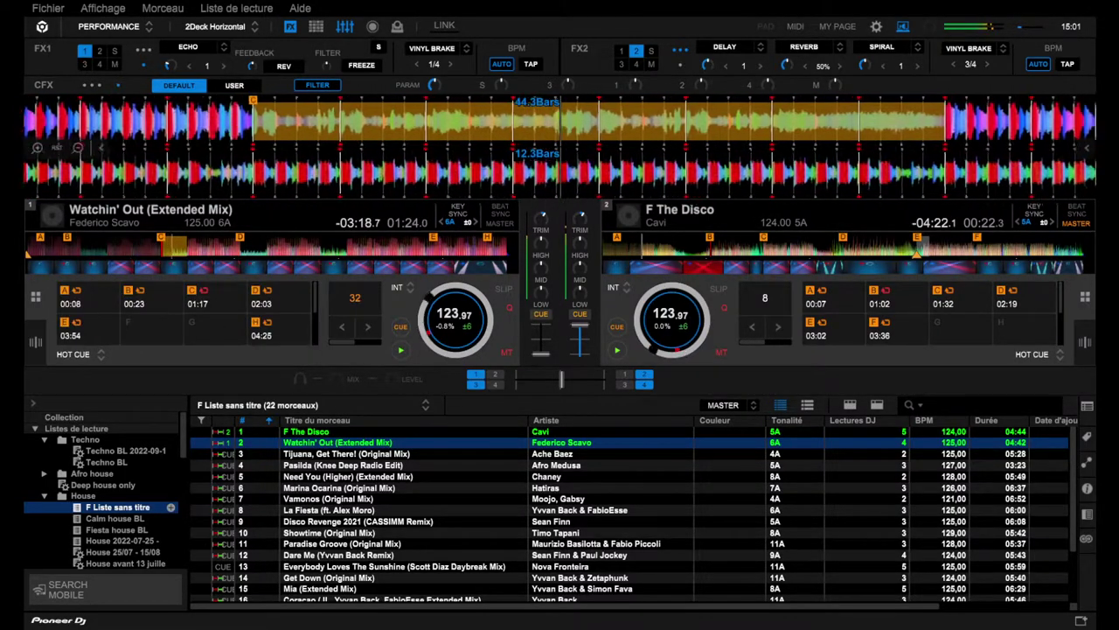
Load Tijuana, Get There! (Original Mix) from the playlist onto deck 2.
{"action": "key", "text": "2"}
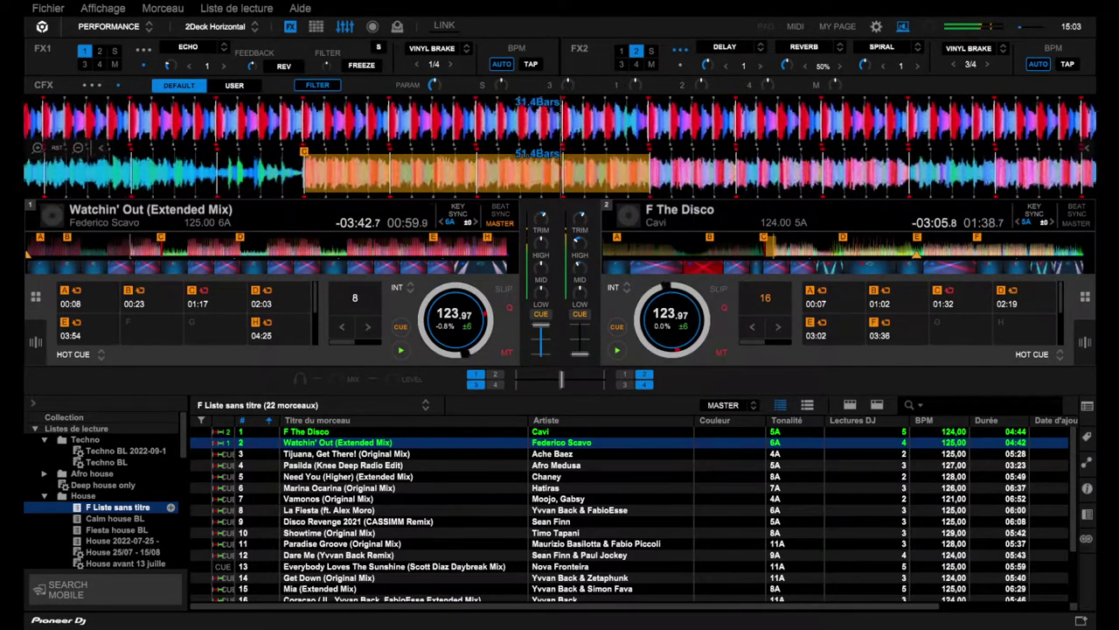
{"action": "left_click", "coordinate": [350, 453]}
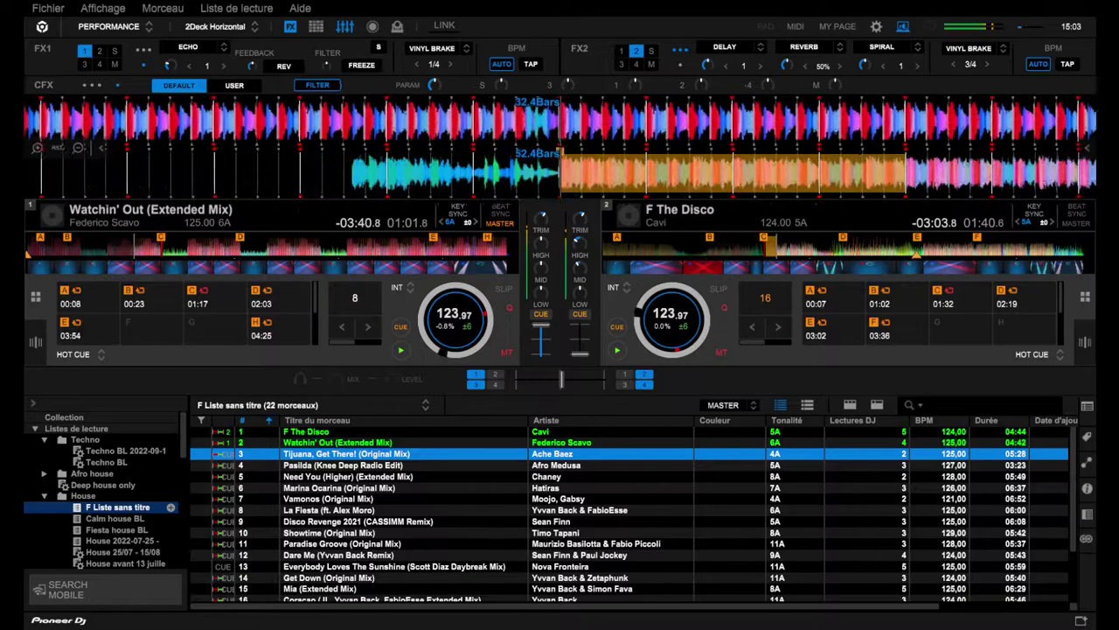
{"action": "key", "text": "shift+Right"}
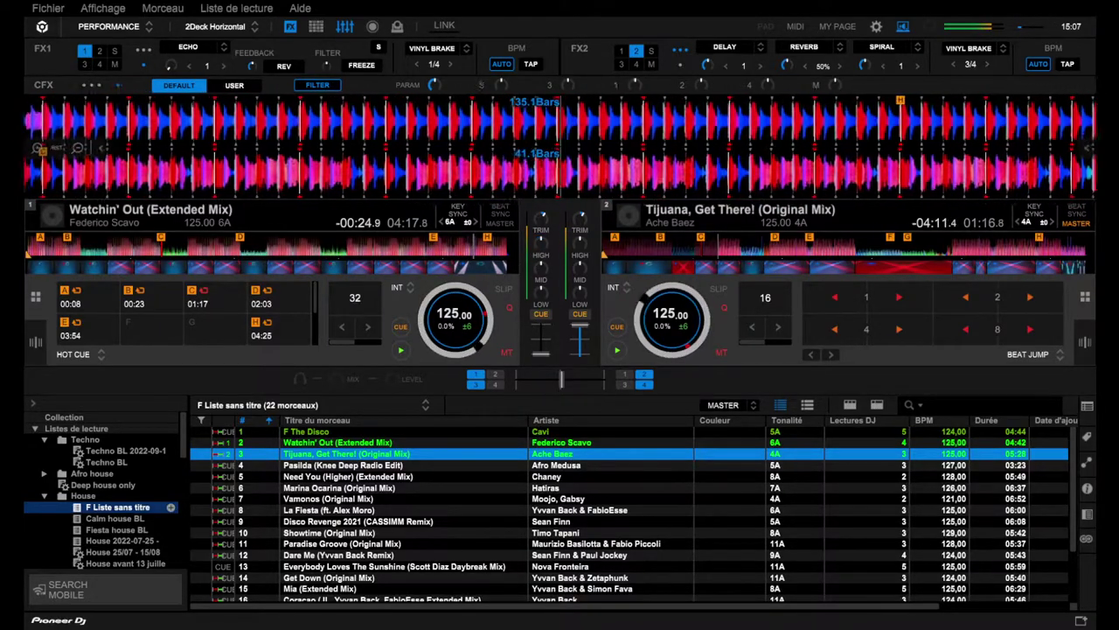
Load Pasilda (Knee Deep Radio Edit) from the playlist onto deck 1.
{"action": "left_click", "coordinate": [343, 466]}
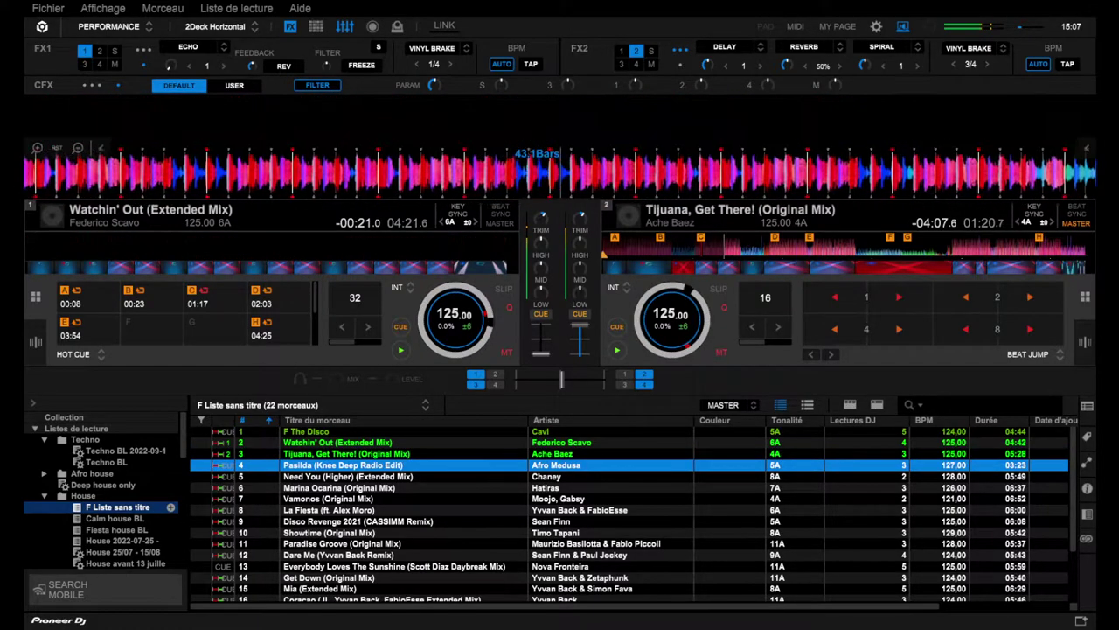
{"action": "key", "text": "shift+Left"}
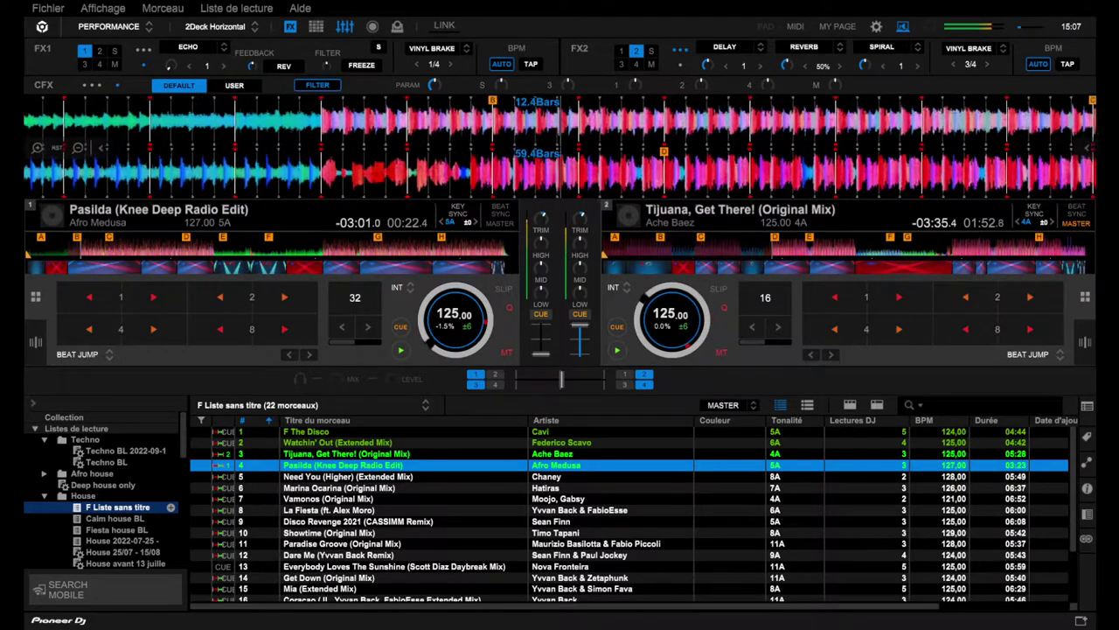
{"action": "key", "text": "l"}
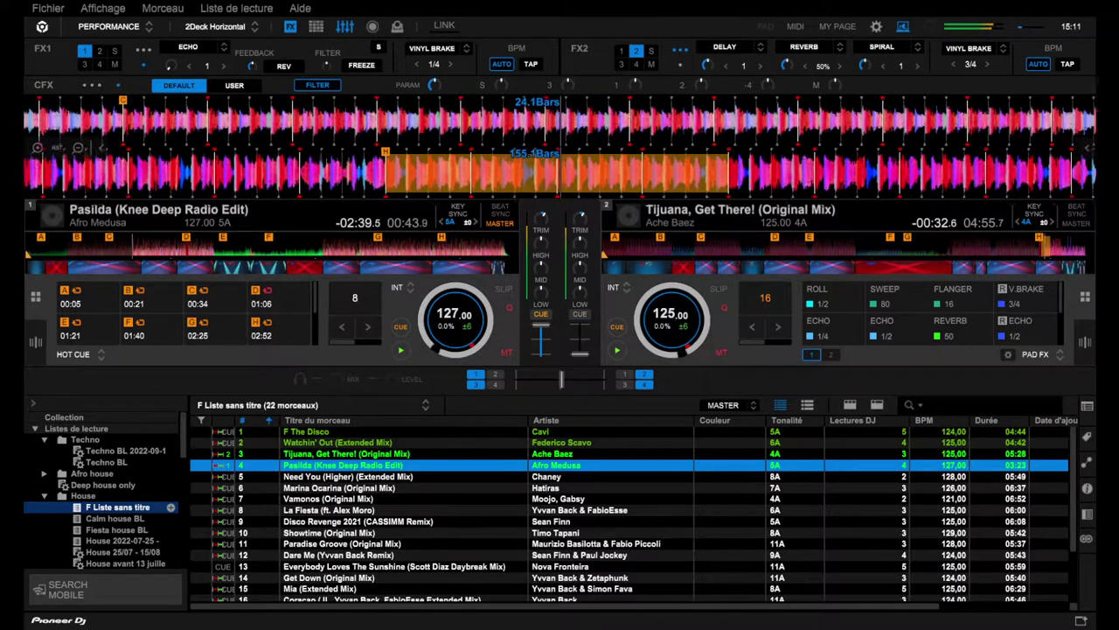
Load Need You (Higher) (Extended Mix) onto deck 2 and start its playback.
{"action": "left_click", "coordinate": [350, 477]}
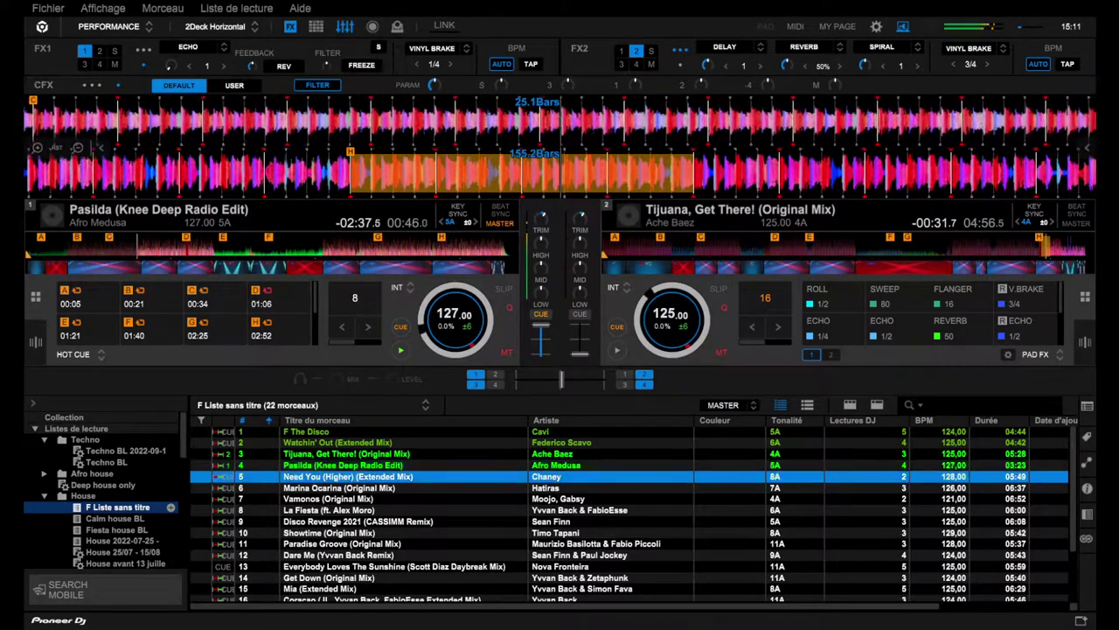
{"action": "key", "text": "shift+Right"}
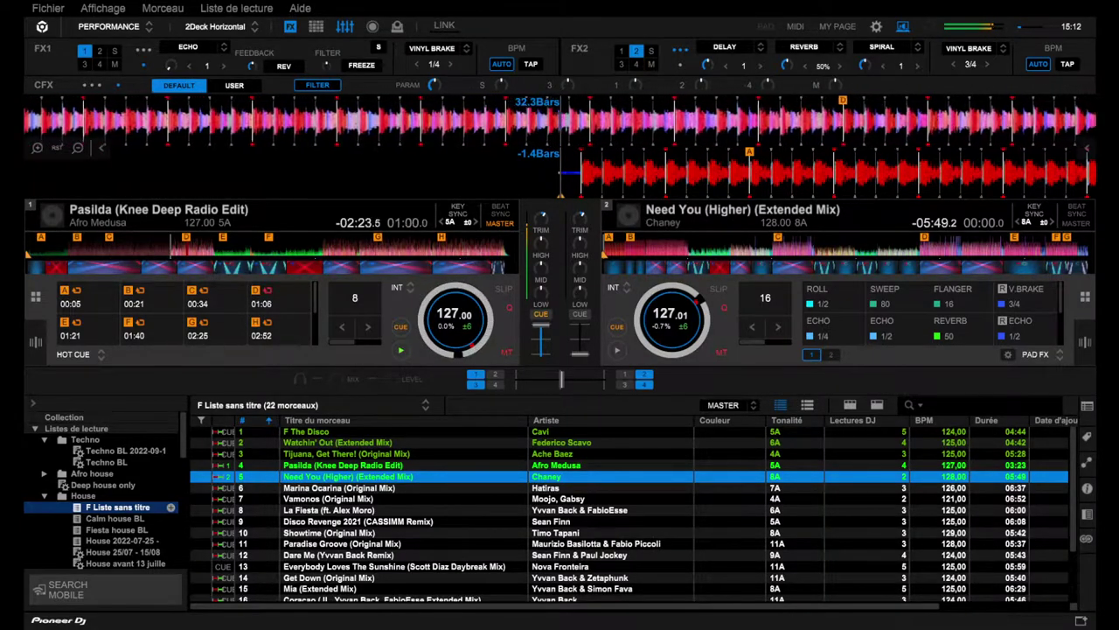
{"action": "key", "text": "m"}
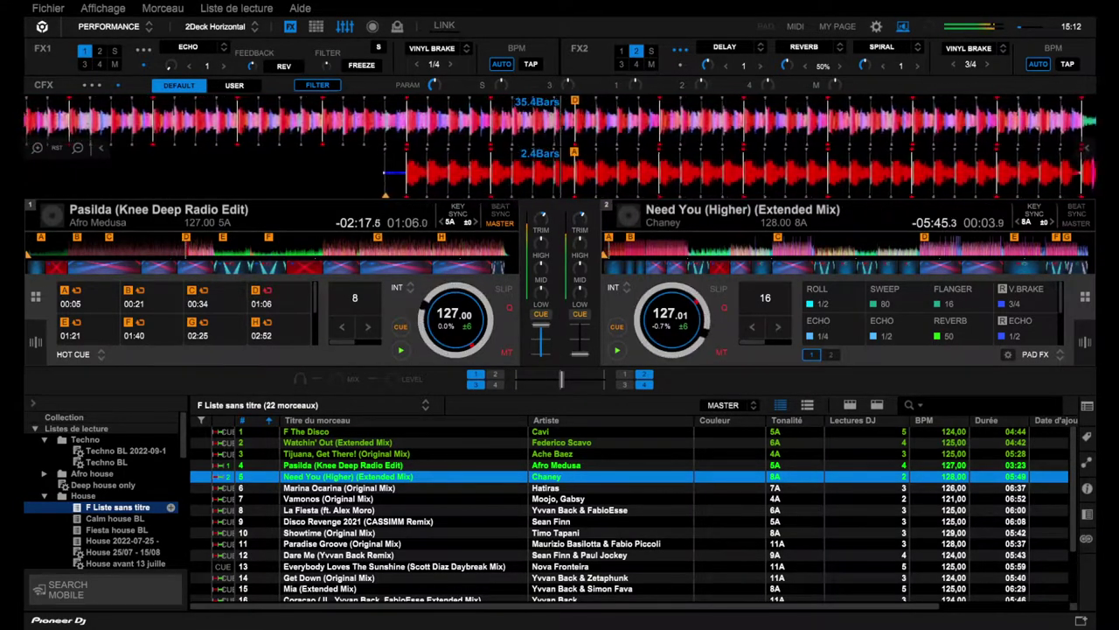
Trigger the 16-beat loop of hot cue D on deck 1 in Pasilda (Knee Deep Radio Edit).
{"action": "key", "text": "4"}
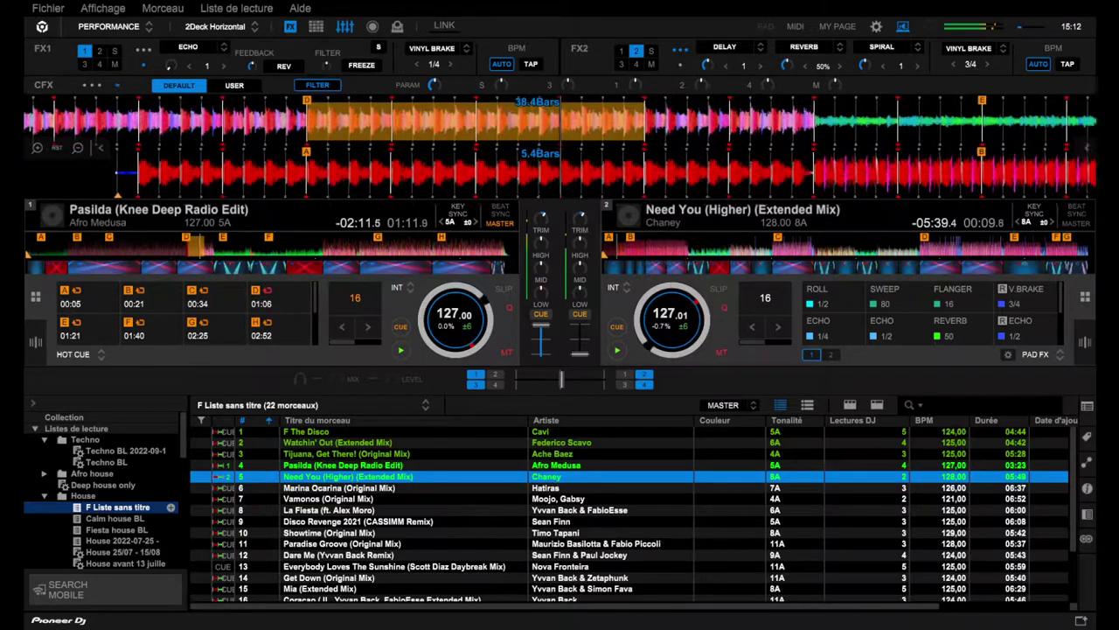
{"action": "key", "text": "F4"}
{"action": "key", "text": "8"}
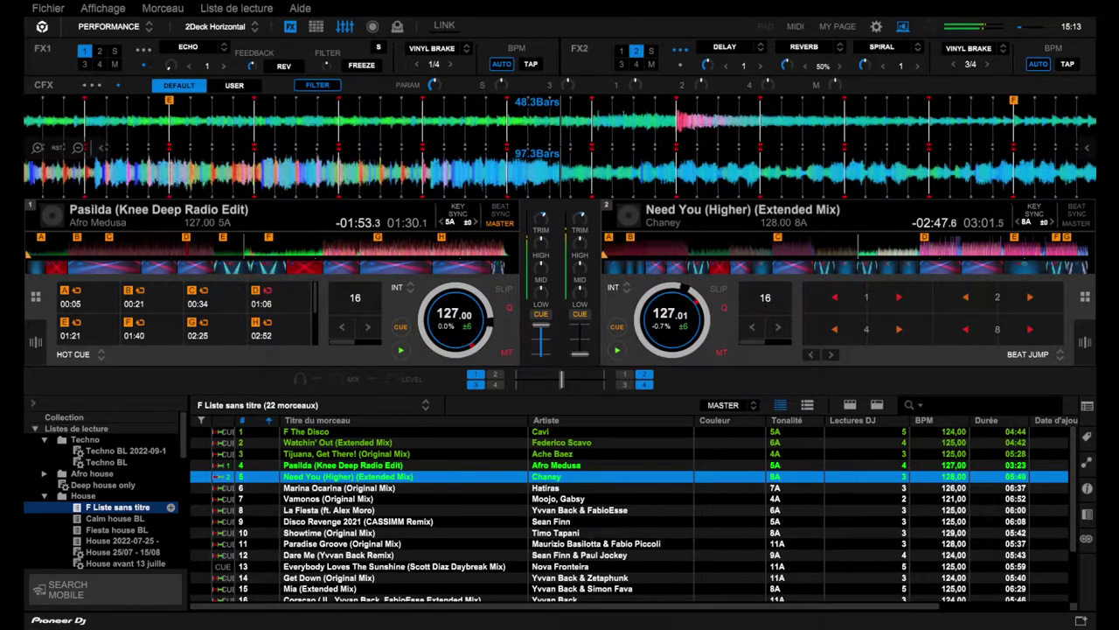
Set the colour of the first four playlist tracks, F The Disco through Pasilda (Knee Deep Radio Edit), to Green in their track information.
{"action": "scroll", "coordinate": [630, 511], "scroll_direction": "down", "scroll_amount": 2}
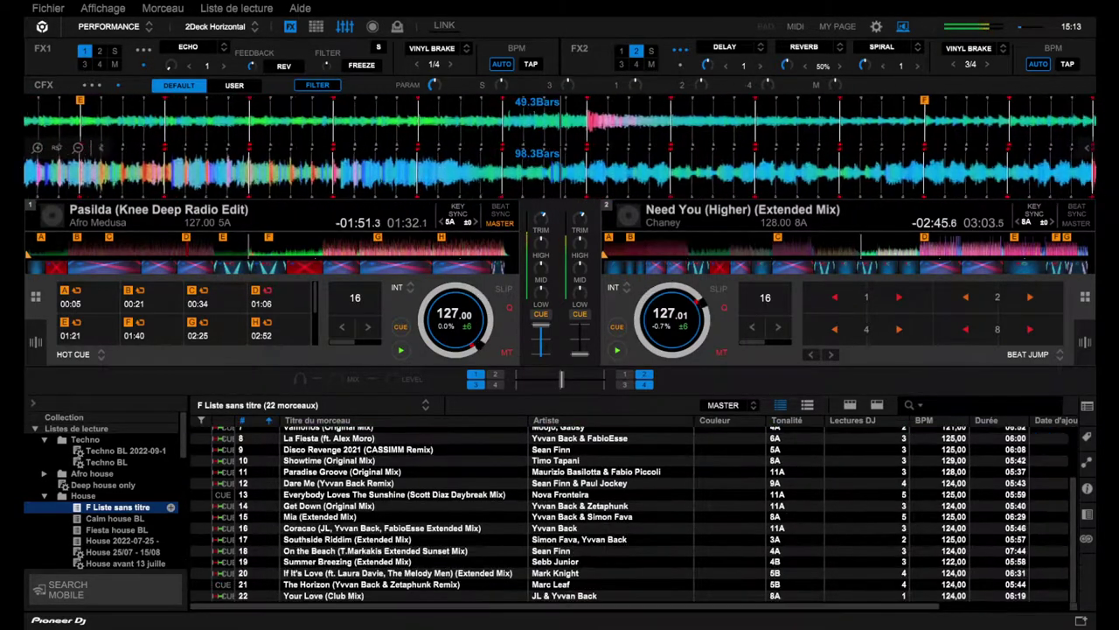
{"action": "scroll", "coordinate": [629, 511], "scroll_direction": "up", "scroll_amount": 2}
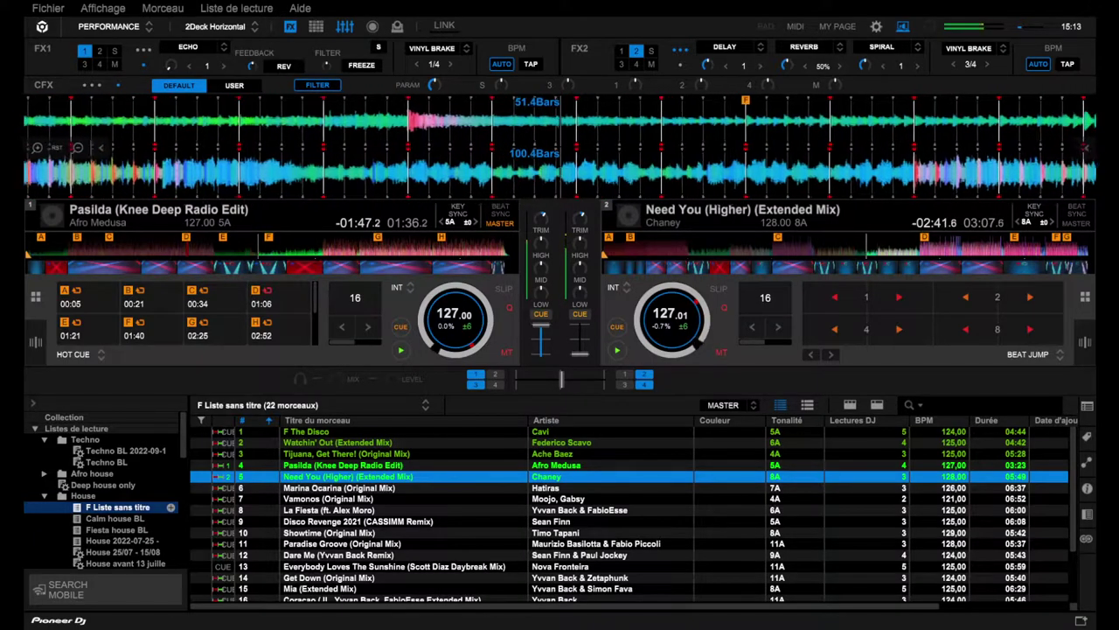
{"action": "key", "text": "Up"}
{"action": "key", "text": "Up"}
{"action": "key", "text": "Up"}
{"action": "key", "text": "Up"}
{"action": "key", "text": "shift+Down"}
{"action": "key", "text": "shift+Down"}
{"action": "key", "text": "shift+Down"}
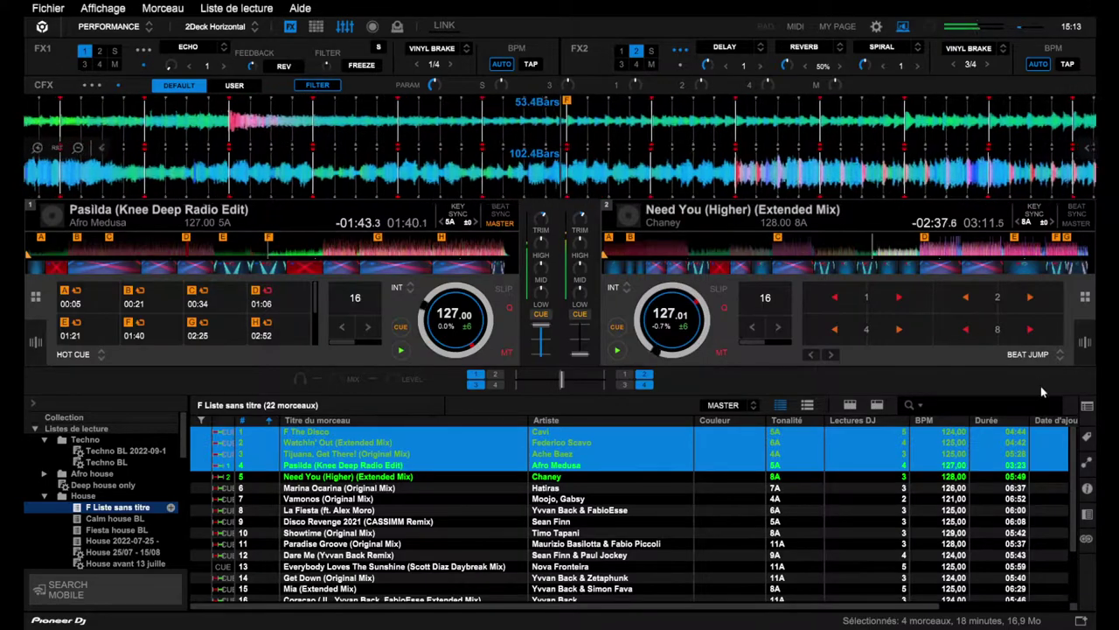
{"action": "left_click", "coordinate": [1088, 487]}
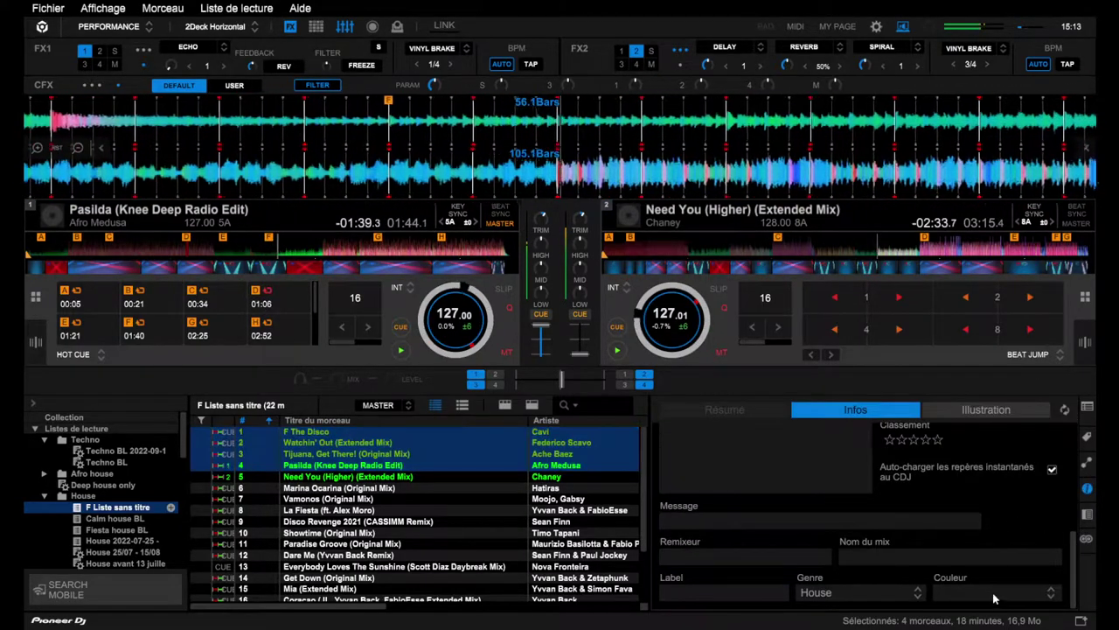
{"action": "left_click", "coordinate": [993, 592]}
{"action": "left_click", "coordinate": [980, 500]}
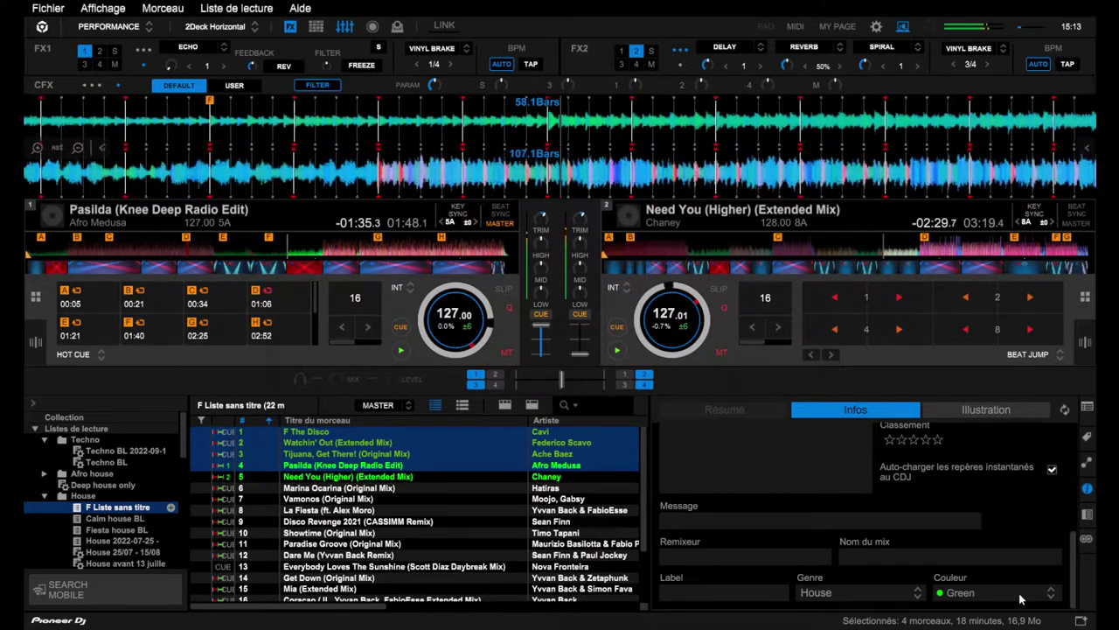
{"action": "left_click", "coordinate": [1088, 487]}
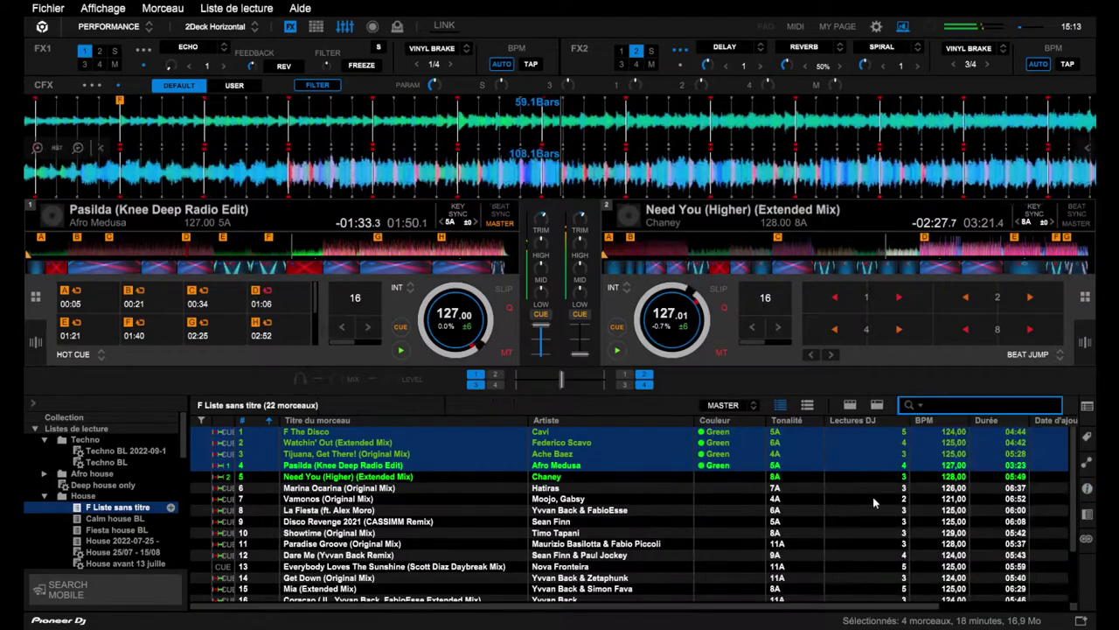
Load Marina Ocarina (Original Mix) from the playlist onto deck 2.
{"action": "left_click", "coordinate": [725, 476]}
{"action": "left_click", "coordinate": [726, 488]}
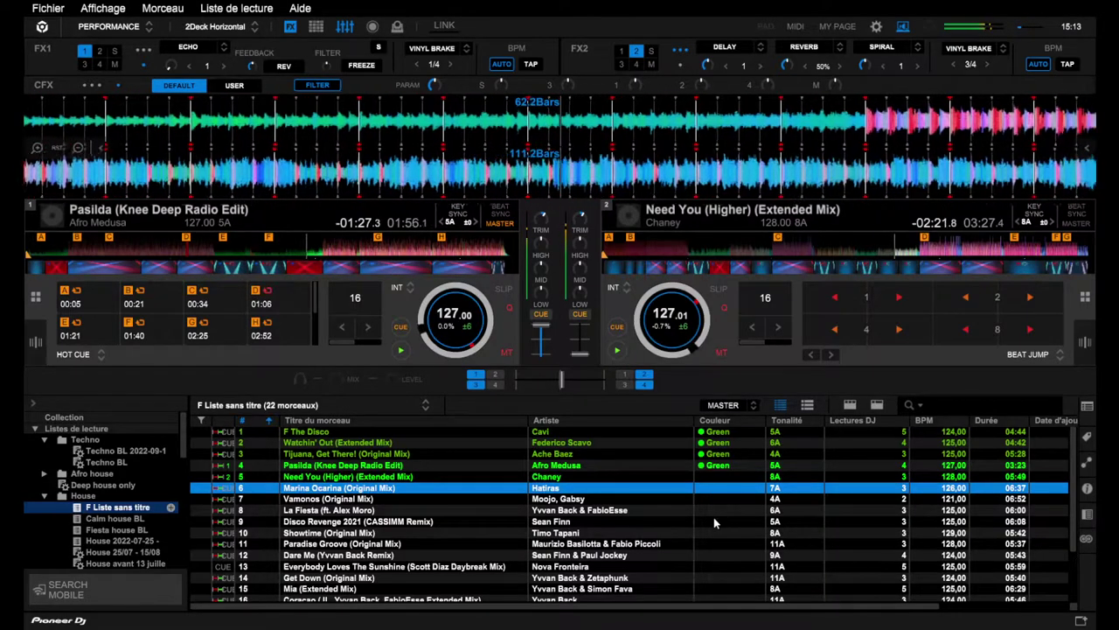
{"action": "key", "text": "shift+Right"}
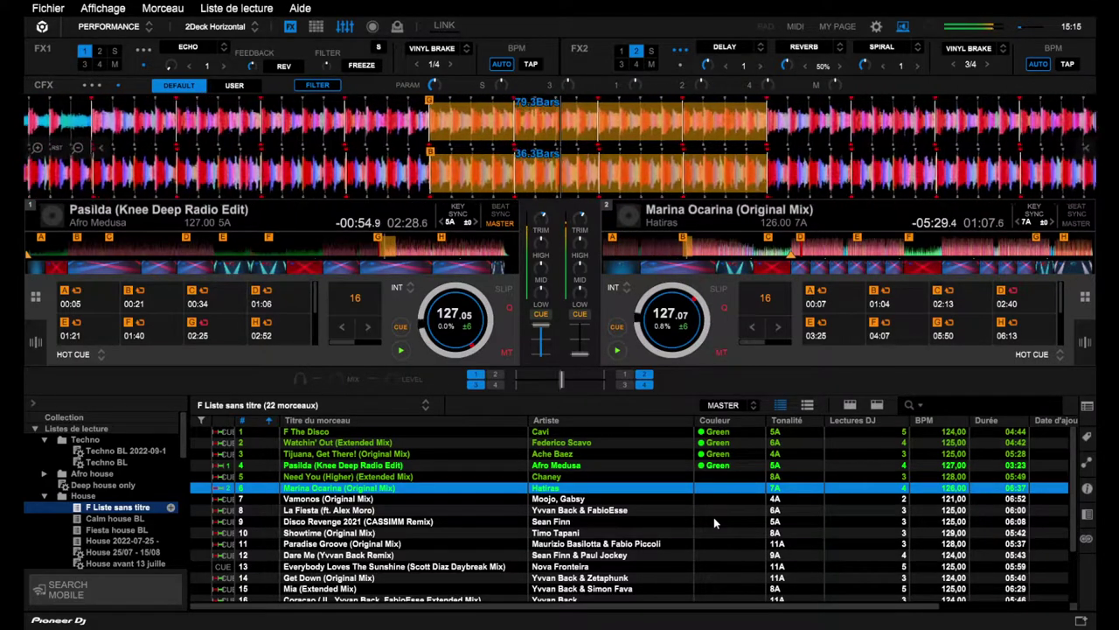
Trigger hot cue A's loop on deck 2 and halve the loop to 8 beats.
{"action": "key", "text": "5"}
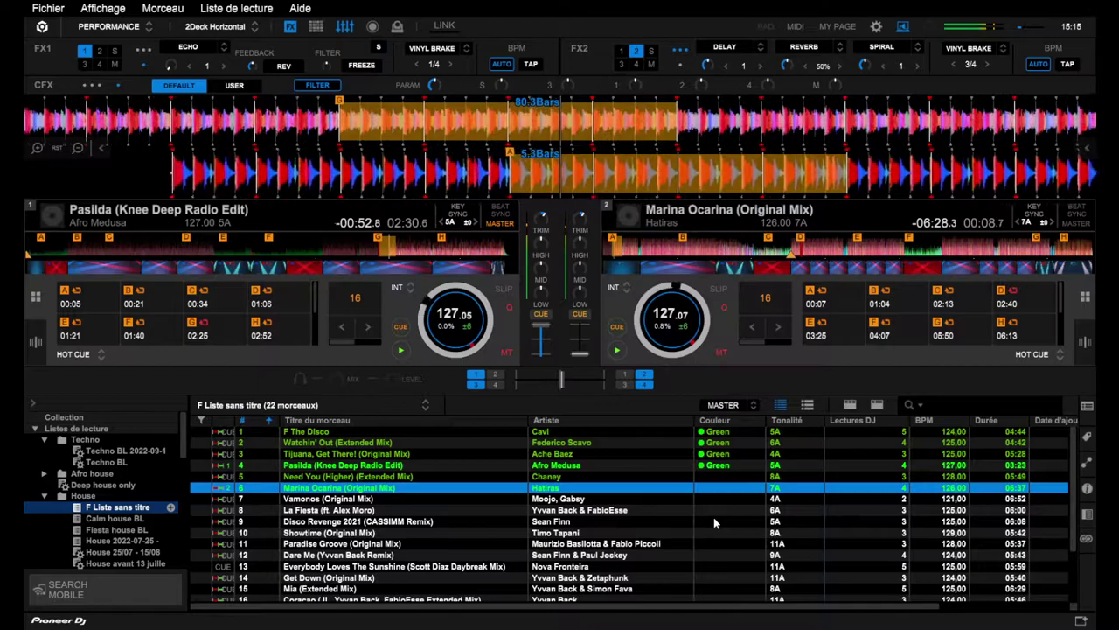
{"action": "key", "text": "k"}
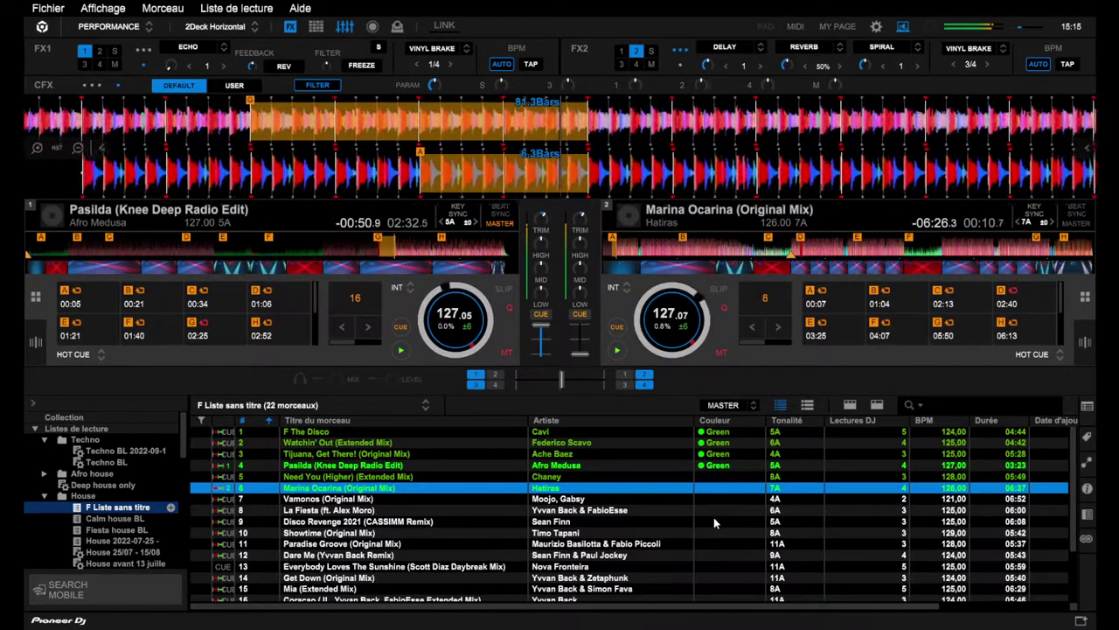
{"action": "key", "text": "l"}
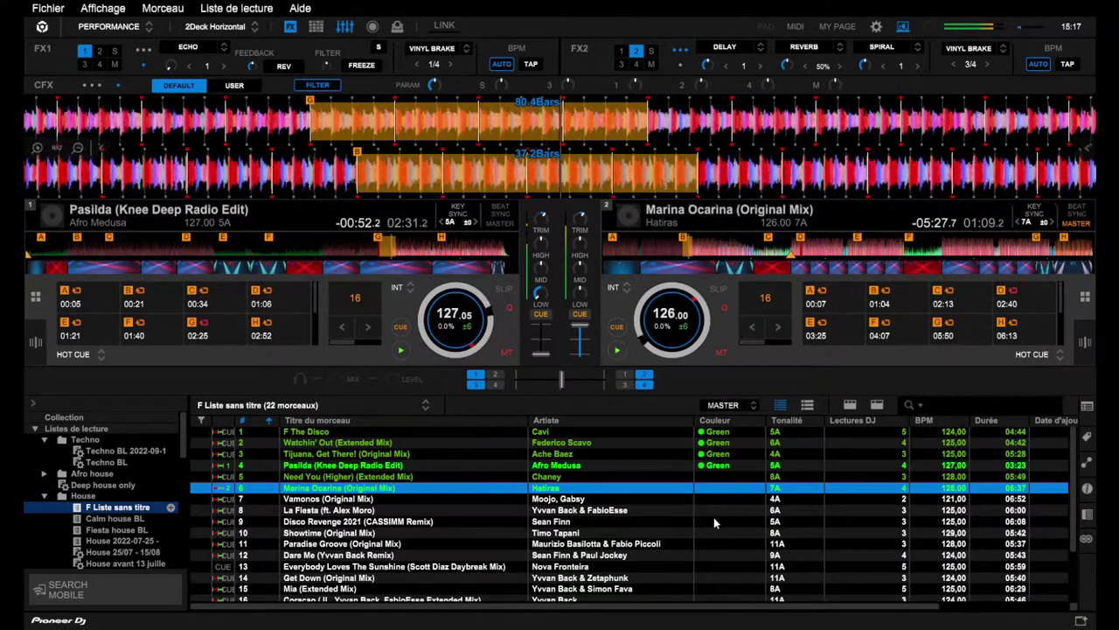
{"action": "key", "text": "q"}
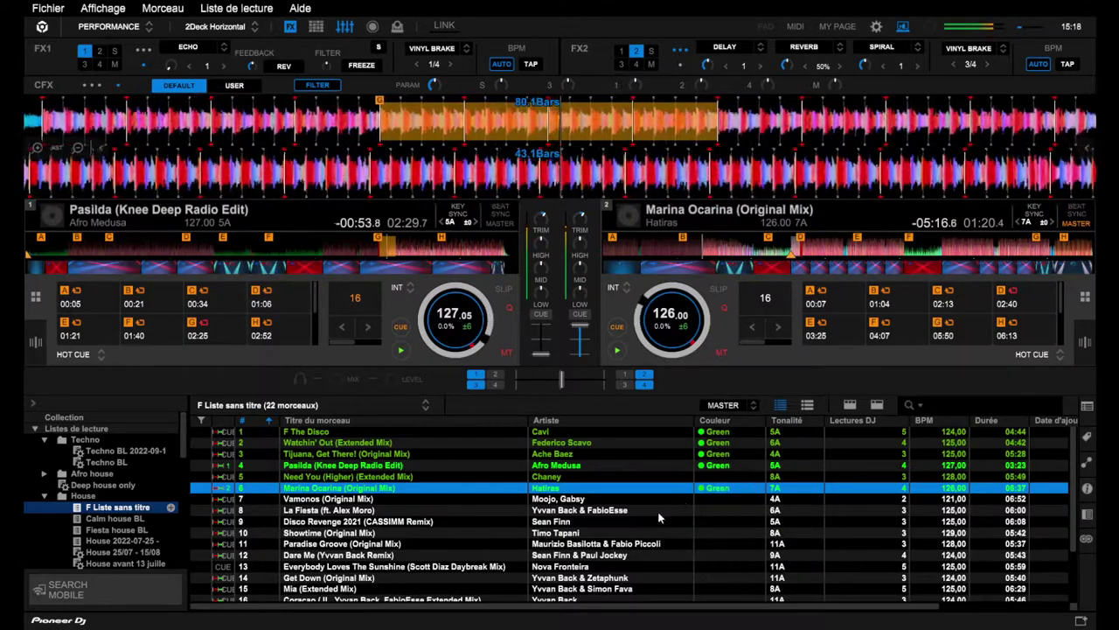
Browse the next playlist tracks and load Vamonos (Original Mix) onto deck 1.
{"action": "left_click", "coordinate": [487, 500]}
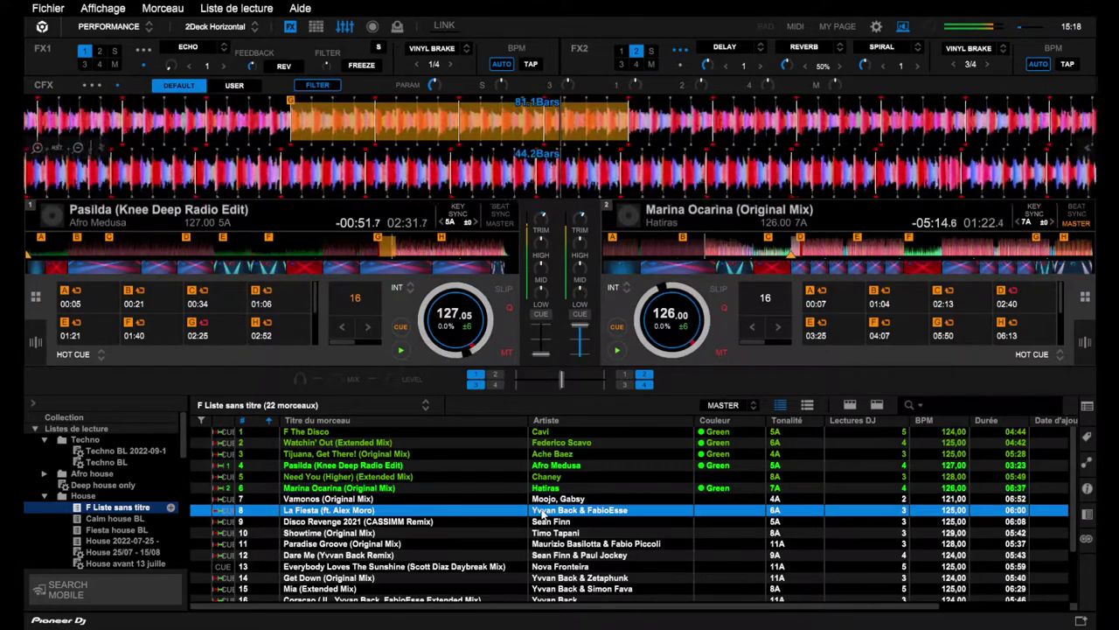
{"action": "left_click", "coordinate": [577, 510]}
{"action": "left_click", "coordinate": [568, 522]}
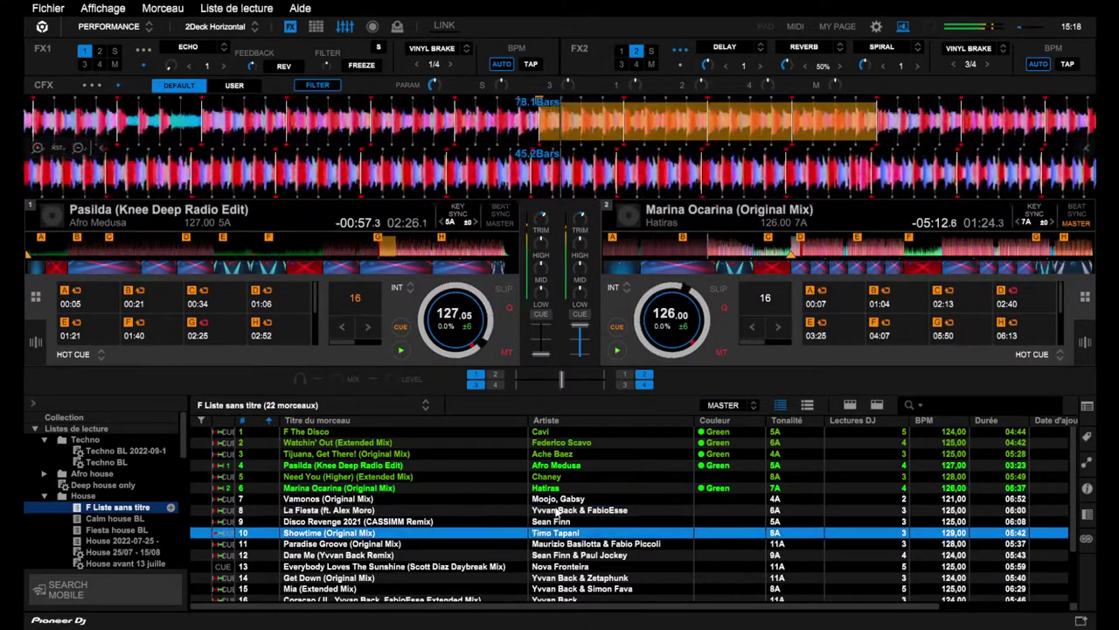
{"action": "left_click", "coordinate": [560, 502]}
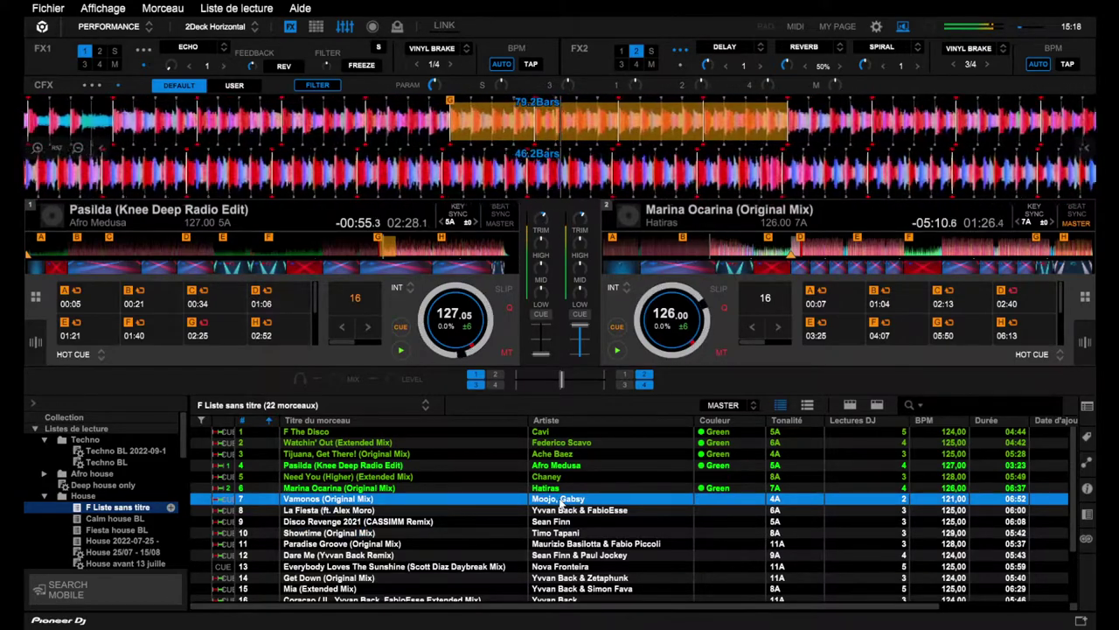
{"action": "double_click", "coordinate": [559, 502]}
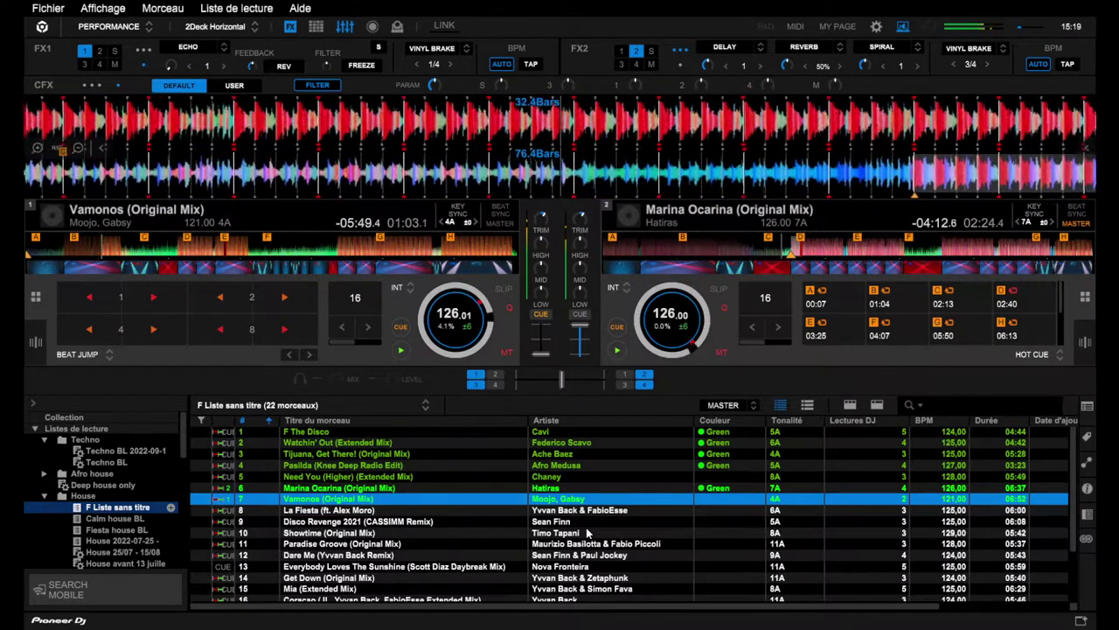
Load La Fiesta (ft. Alex Moro) from the playlist onto deck 2.
{"action": "key", "text": "Left"}
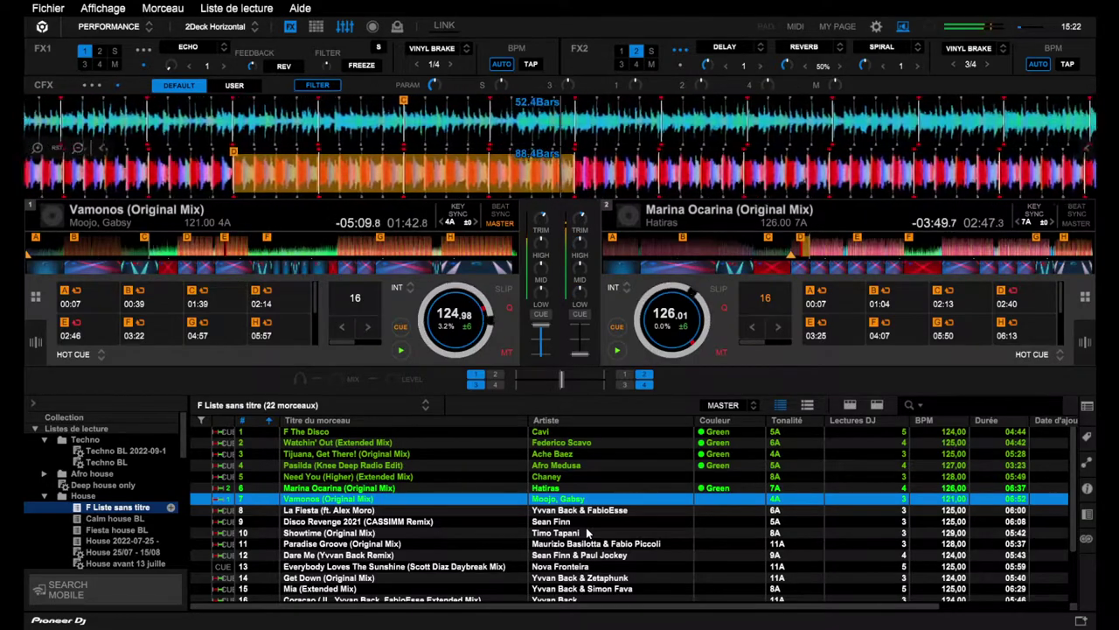
{"action": "key", "text": "Down"}
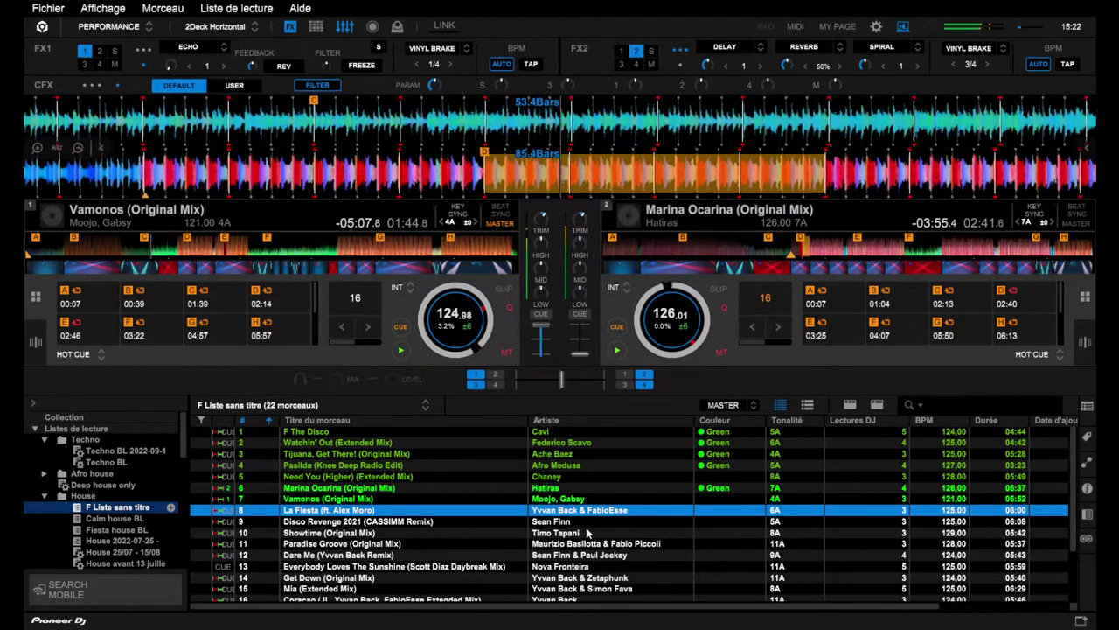
{"action": "double_click", "coordinate": [634, 506]}
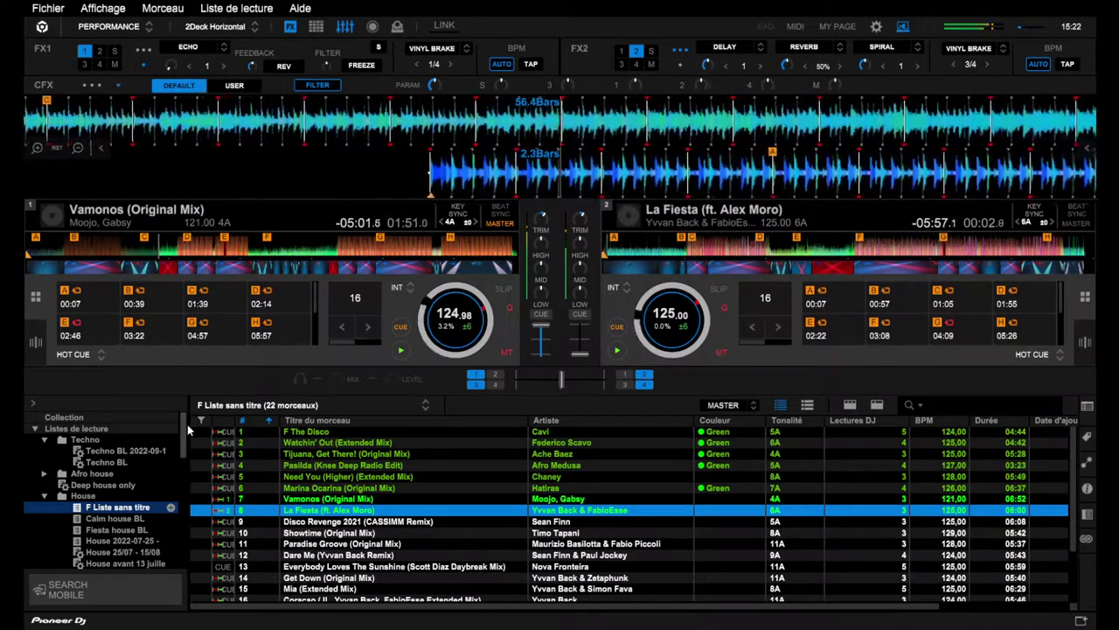
Collapse the playlist tree and set the colour of Vamonos (Original Mix) to Green in its track information.
{"action": "left_click_drag", "start_coordinate": [189, 431], "coordinate": [26, 431]}
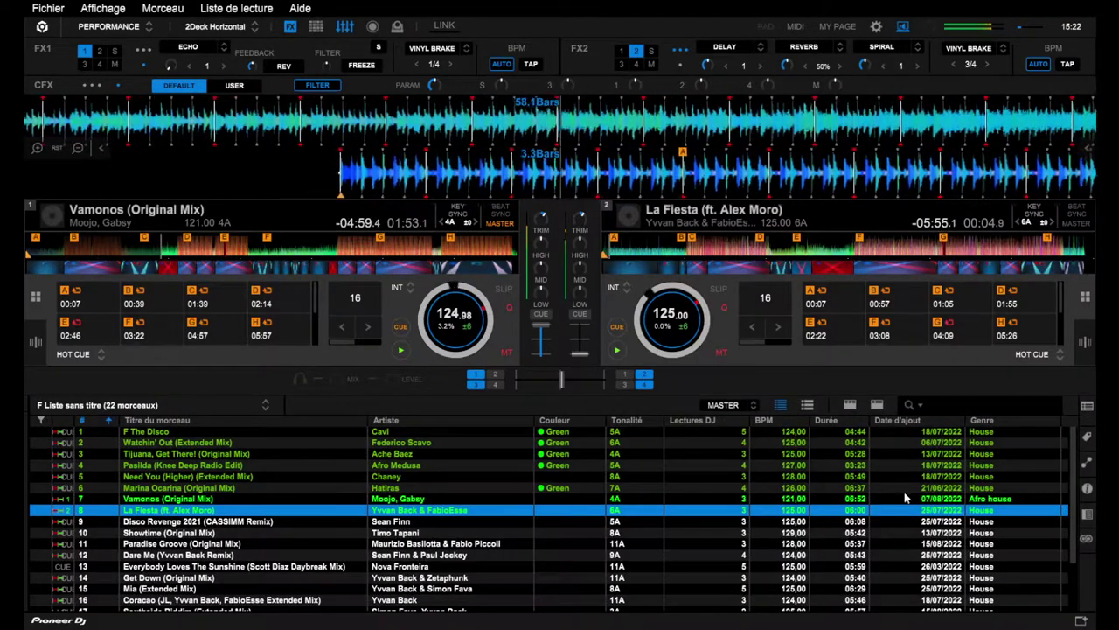
{"action": "left_click", "coordinate": [1087, 489]}
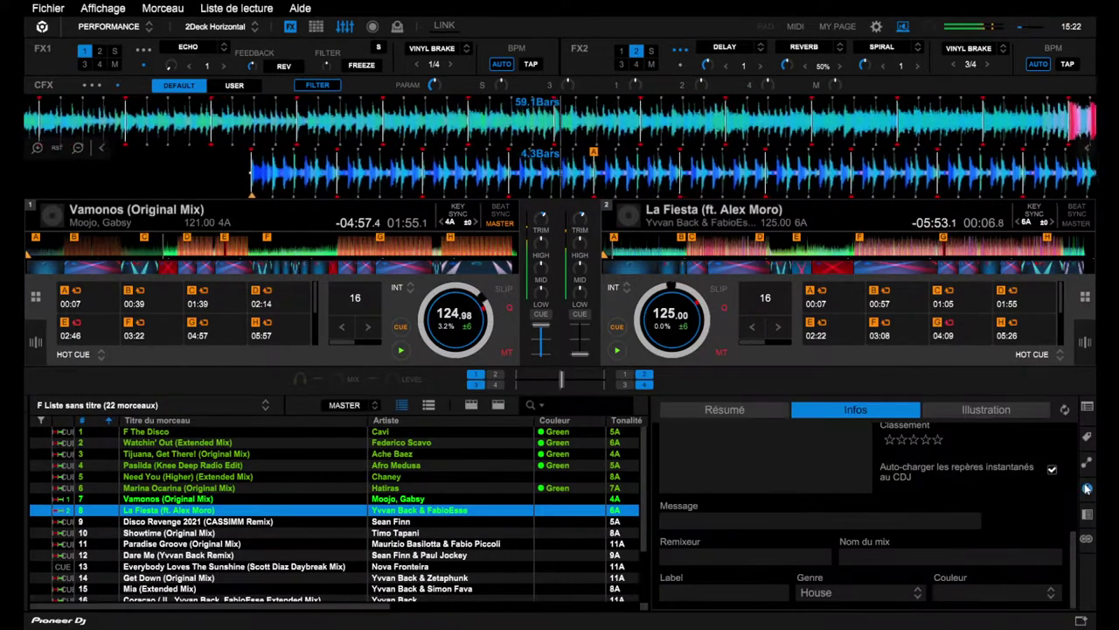
{"action": "left_click", "coordinate": [568, 501]}
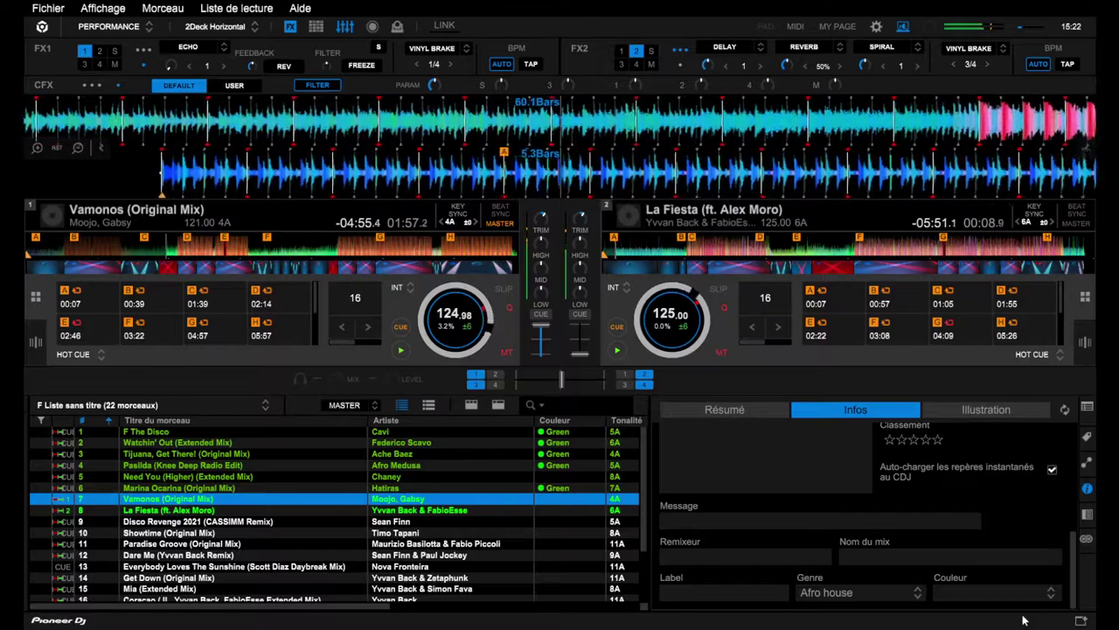
{"action": "left_click", "coordinate": [985, 509]}
{"action": "left_click", "coordinate": [977, 499]}
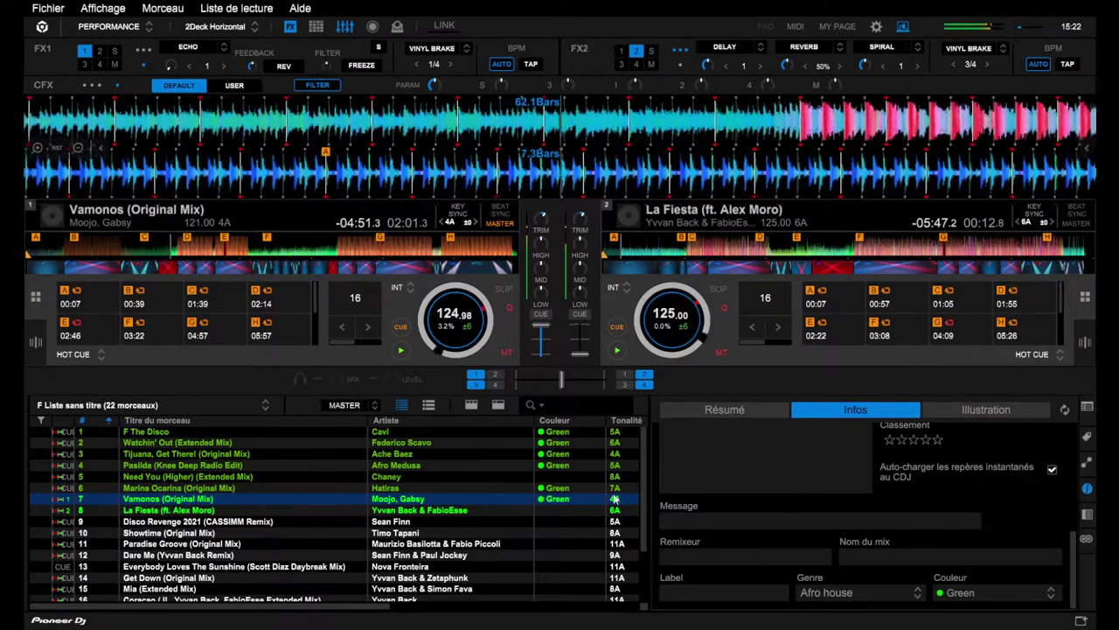
{"action": "left_click_drag", "start_coordinate": [653, 480], "coordinate": [1076, 466]}
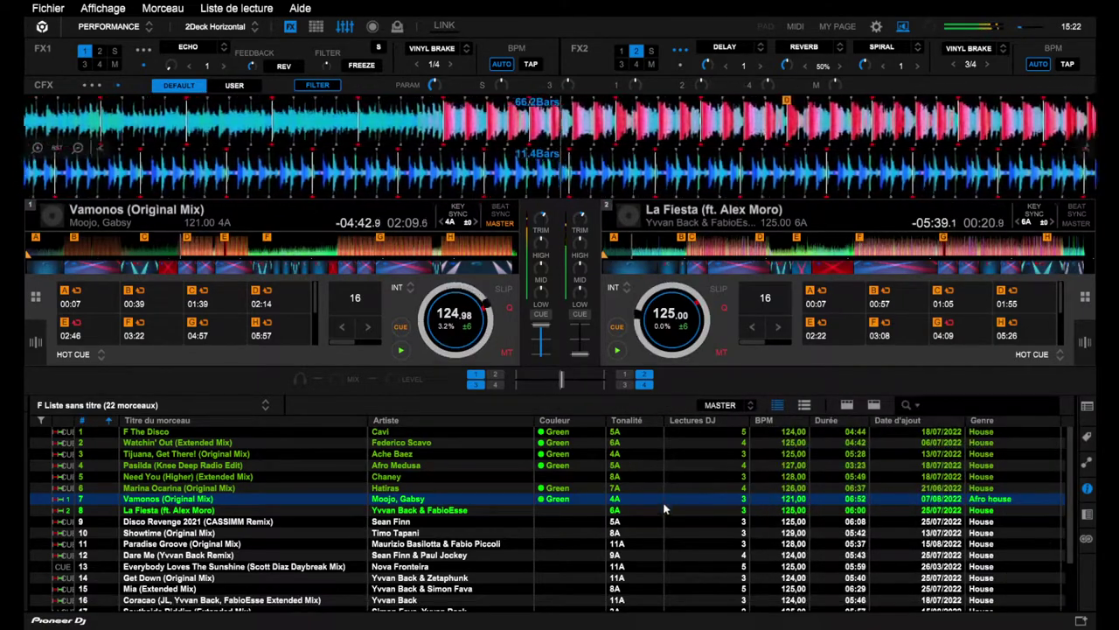
Select La Fiesta (ft. Alex Moro), trigger its hot cue A loop on deck 2, halve the loop to 8 beats and double it to 16.
{"action": "left_click", "coordinate": [661, 512]}
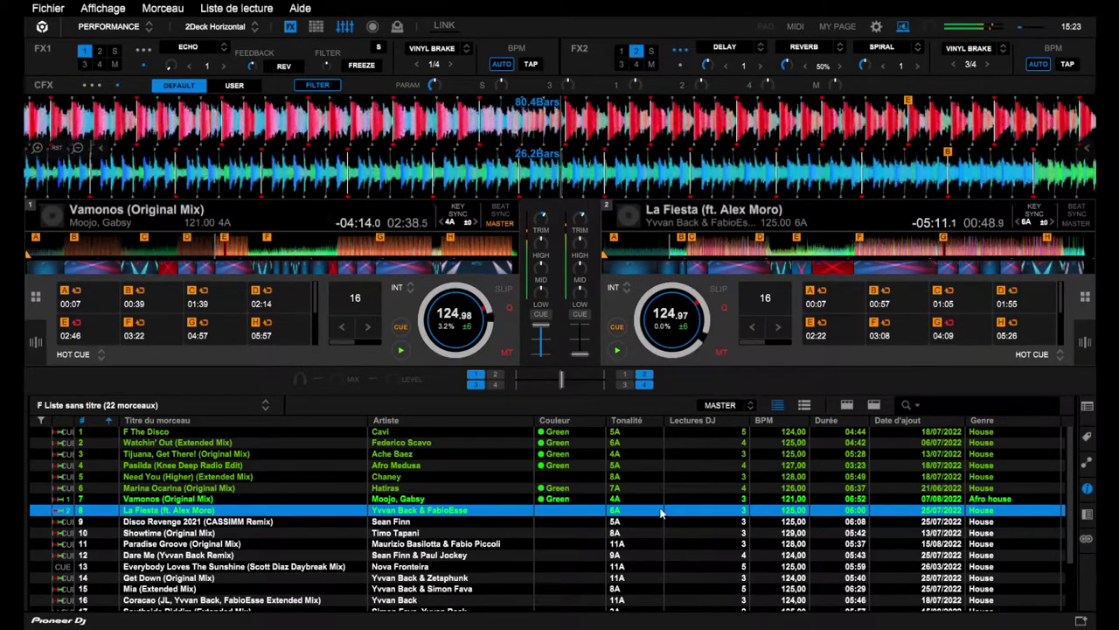
{"action": "key", "text": "shift+1"}
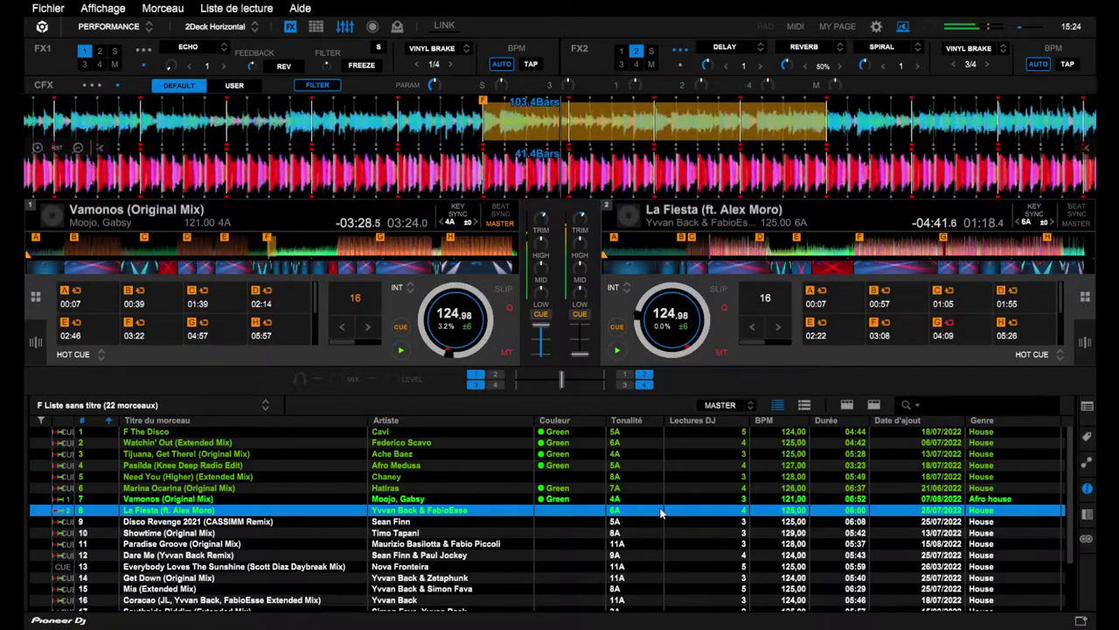
{"action": "key", "text": "7"}
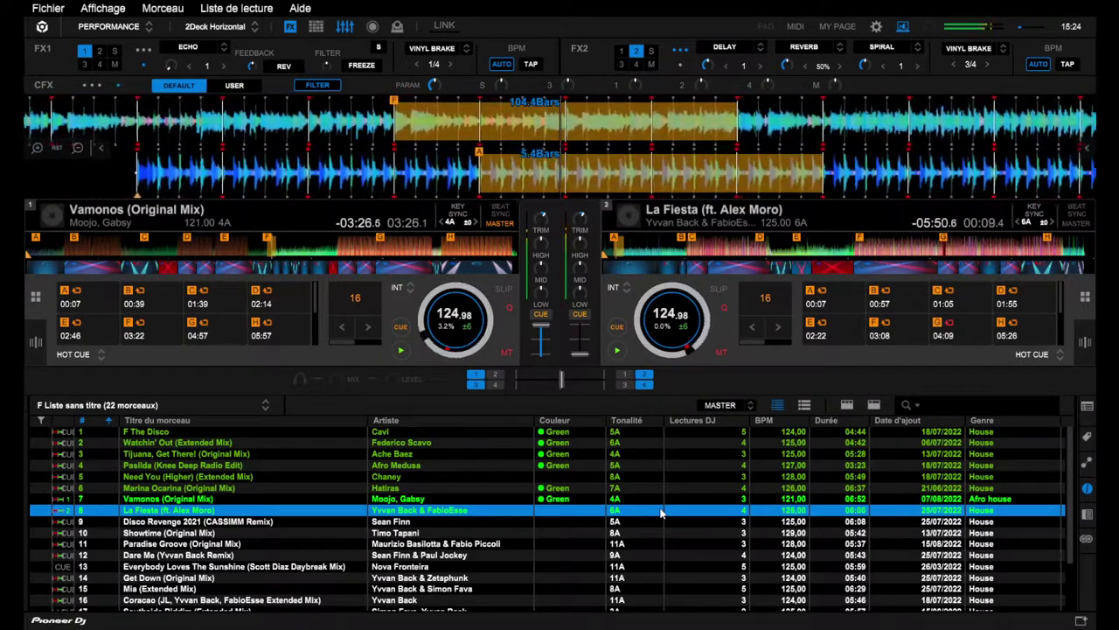
{"action": "key", "text": "comma"}
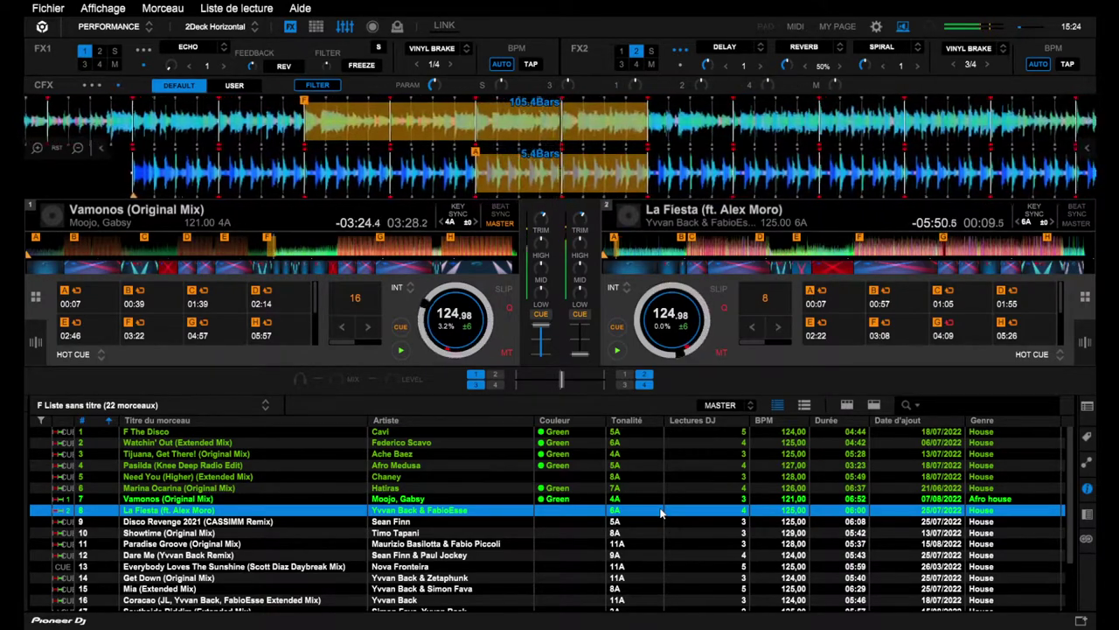
{"action": "key", "text": "period"}
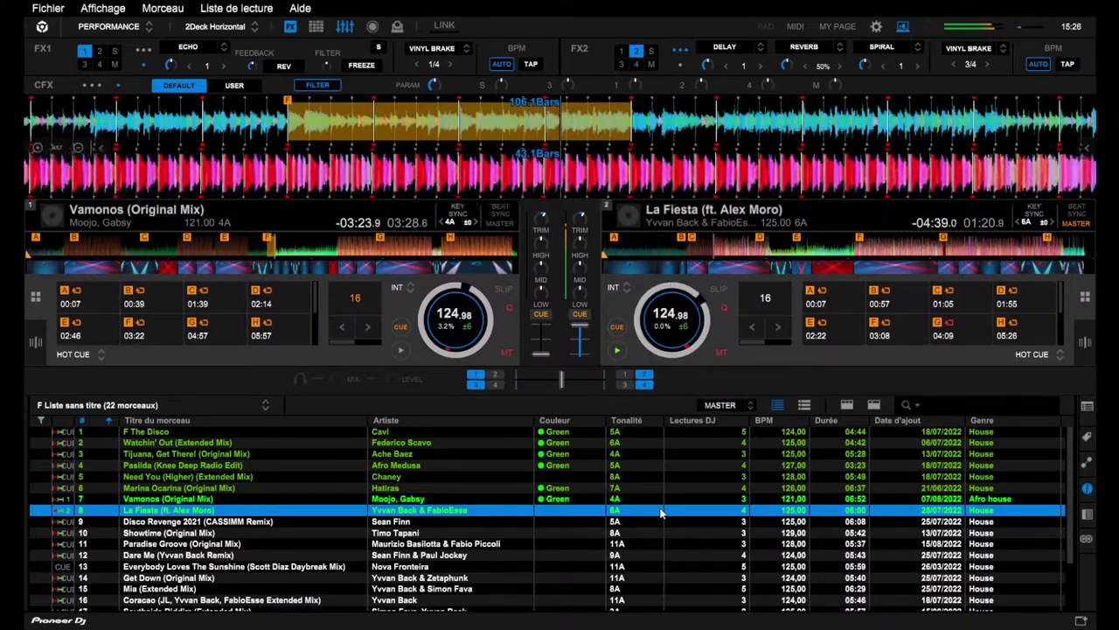
Load Disco Revenge 2021 (CASSIMM Remix) from the playlist onto deck 1.
{"action": "key", "text": "Down"}
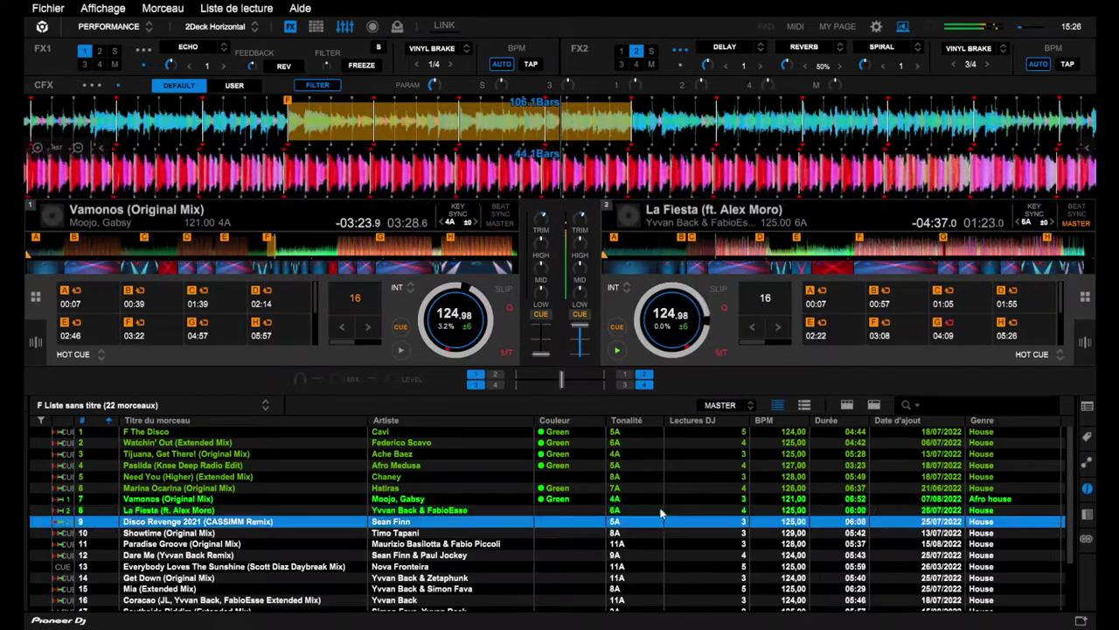
{"action": "key", "text": "shift+Left"}
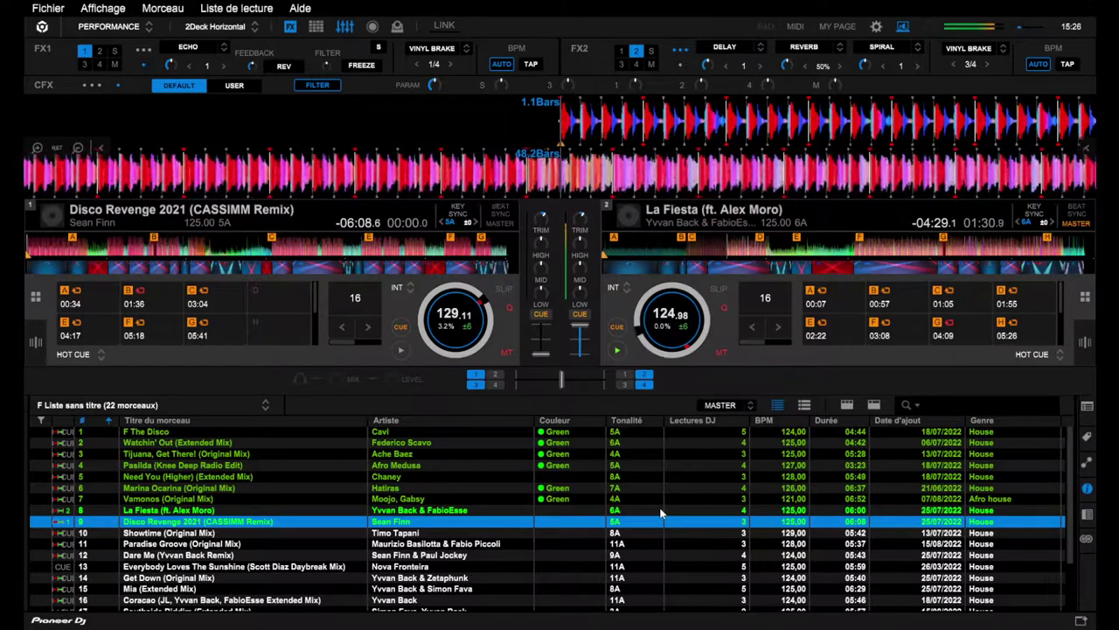
{"action": "key", "text": "Up"}
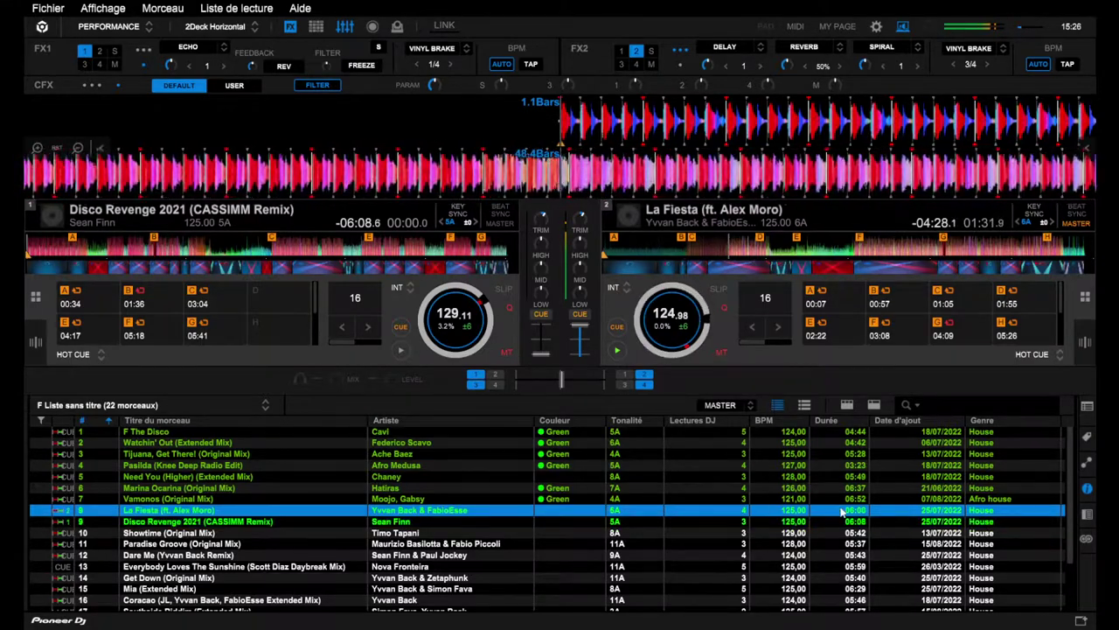
{"action": "left_click", "coordinate": [1087, 487]}
{"action": "scroll", "coordinate": [1010, 542], "scroll_direction": "down", "scroll_amount": 5}
{"action": "scroll", "coordinate": [1009, 575], "scroll_direction": "up", "scroll_amount": 2}
{"action": "scroll", "coordinate": [1009, 570], "scroll_direction": "down", "scroll_amount": 3}
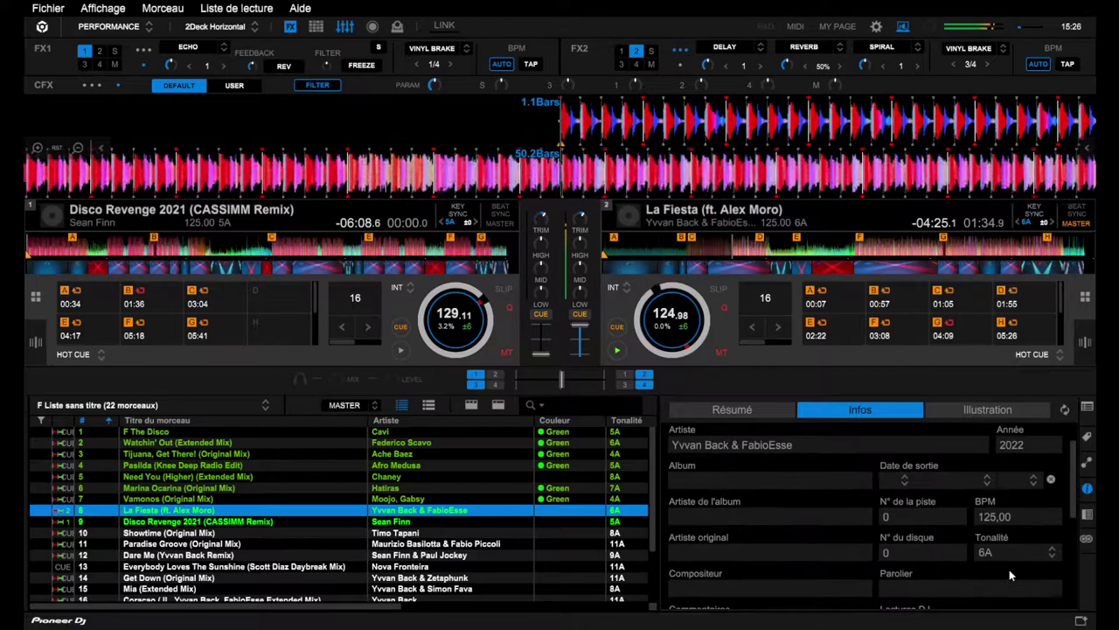
{"action": "left_click", "coordinate": [1089, 489]}
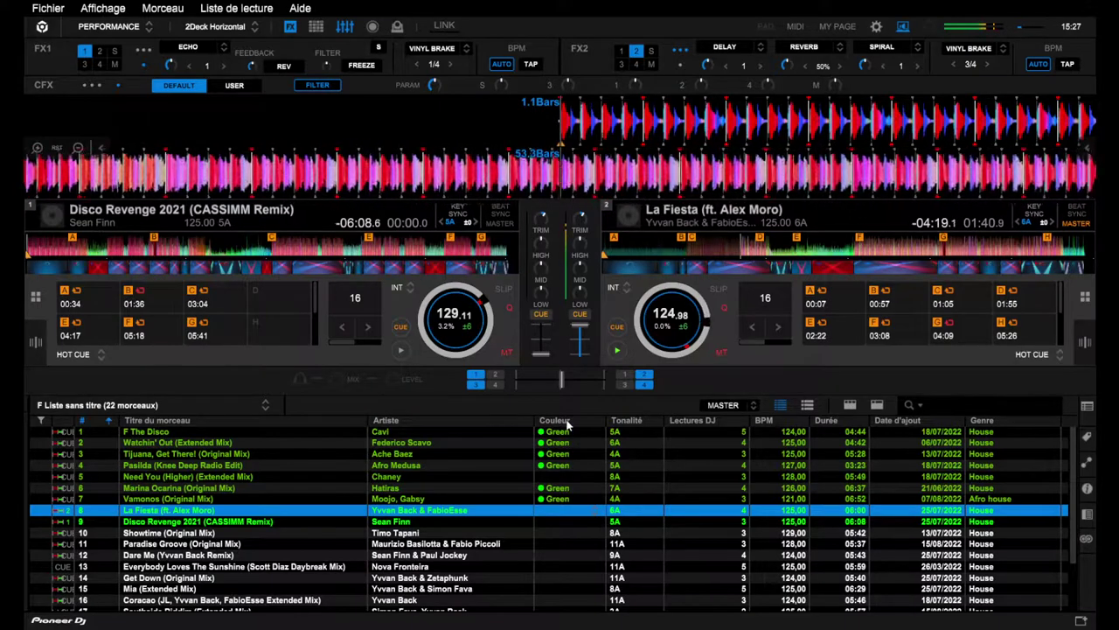
Set the colour of La Fiesta (ft. Alex Moro) to Green directly in the playlist and select Disco Revenge 2021 (CASSIMM Remix).
{"action": "left_click", "coordinate": [548, 525]}
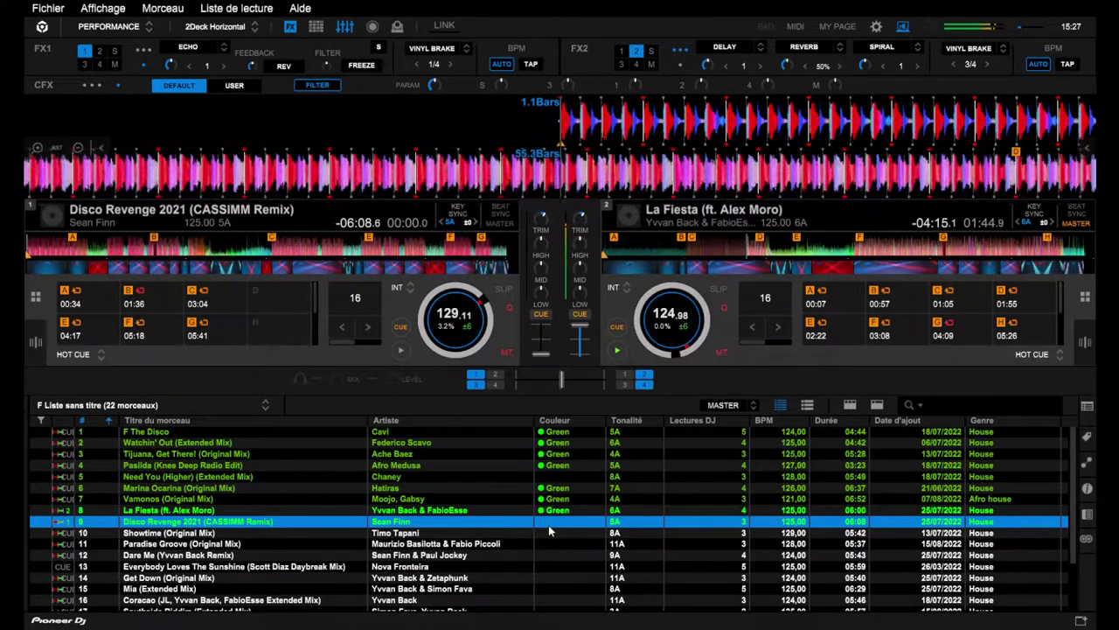
{"action": "left_click", "coordinate": [550, 533]}
{"action": "left_click", "coordinate": [553, 523]}
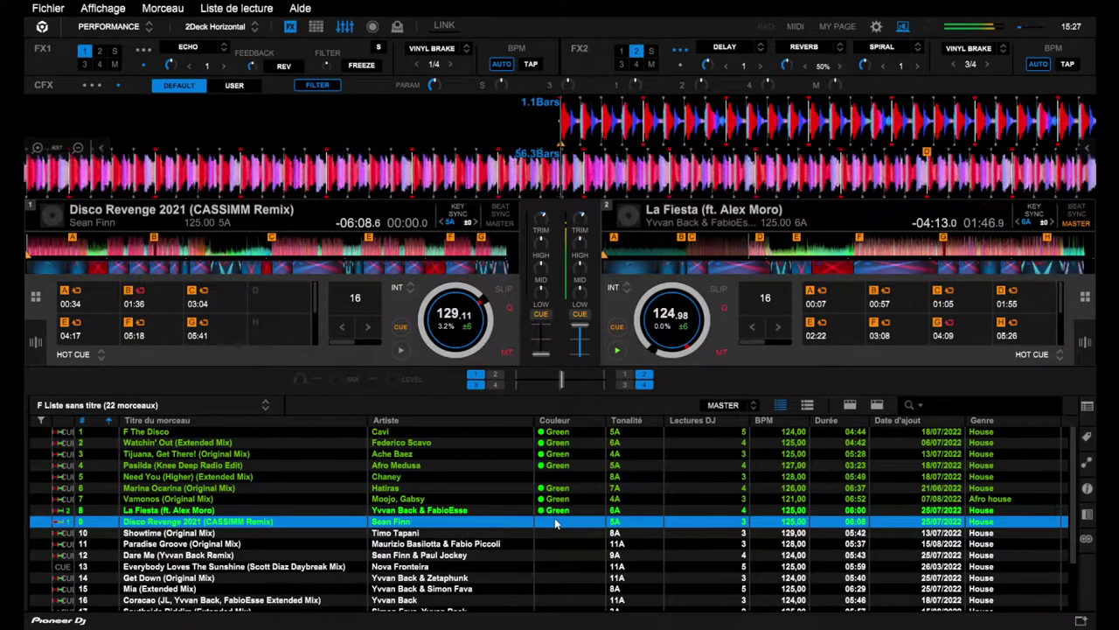
Start Disco Revenge 2021 on deck 1, switch the deck's pads to Beat Jump and jump back 8 beats.
{"action": "key", "text": "z"}
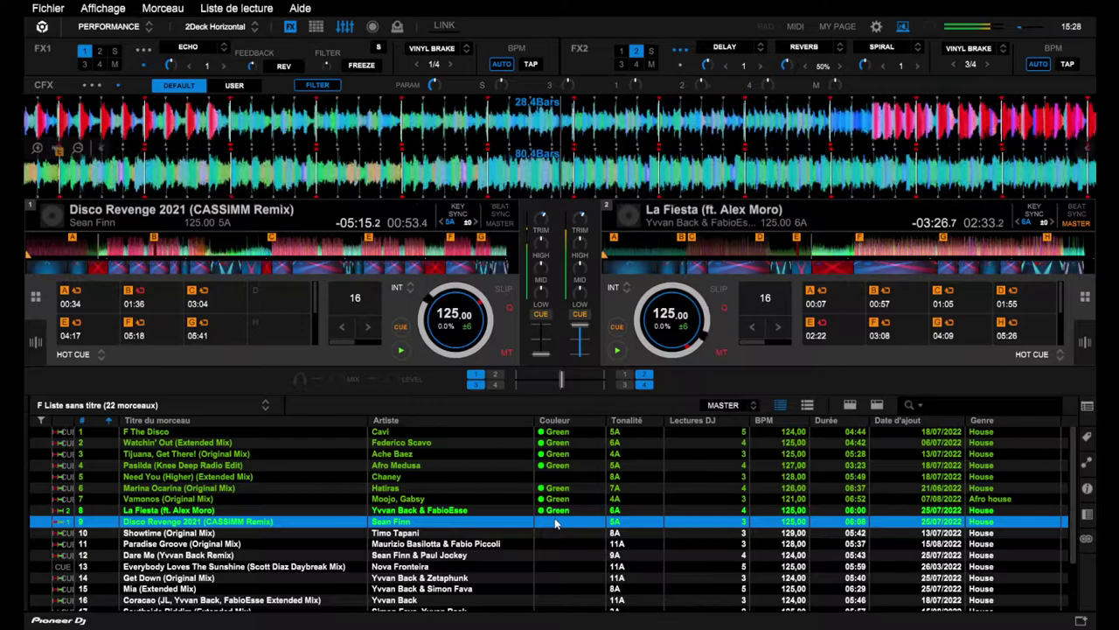
{"action": "key", "text": "ctrl+2"}
{"action": "key", "text": "7"}
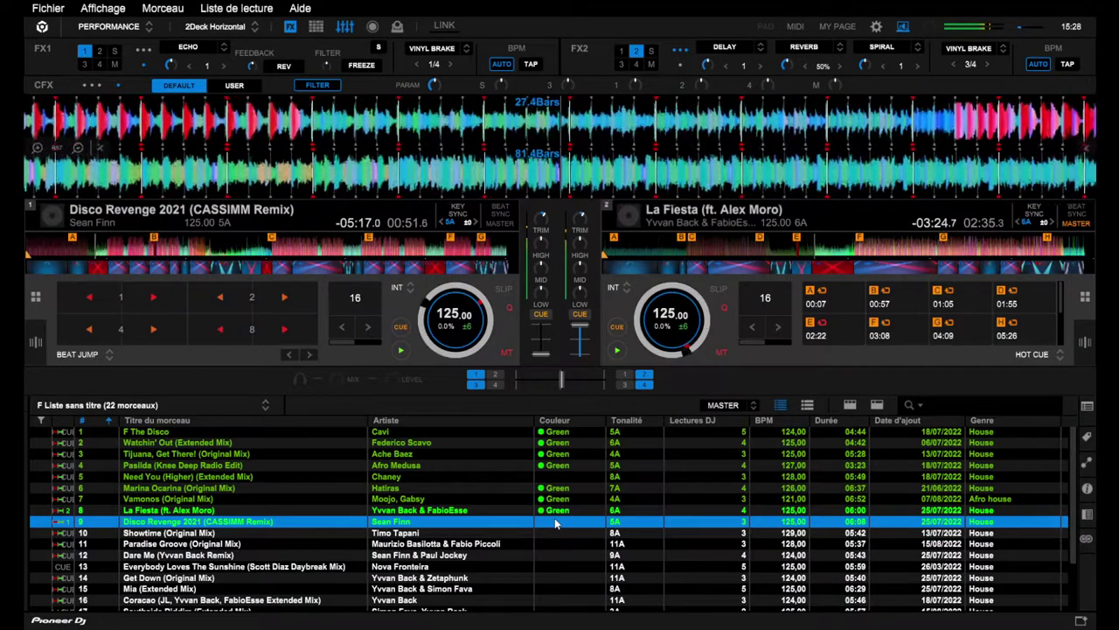
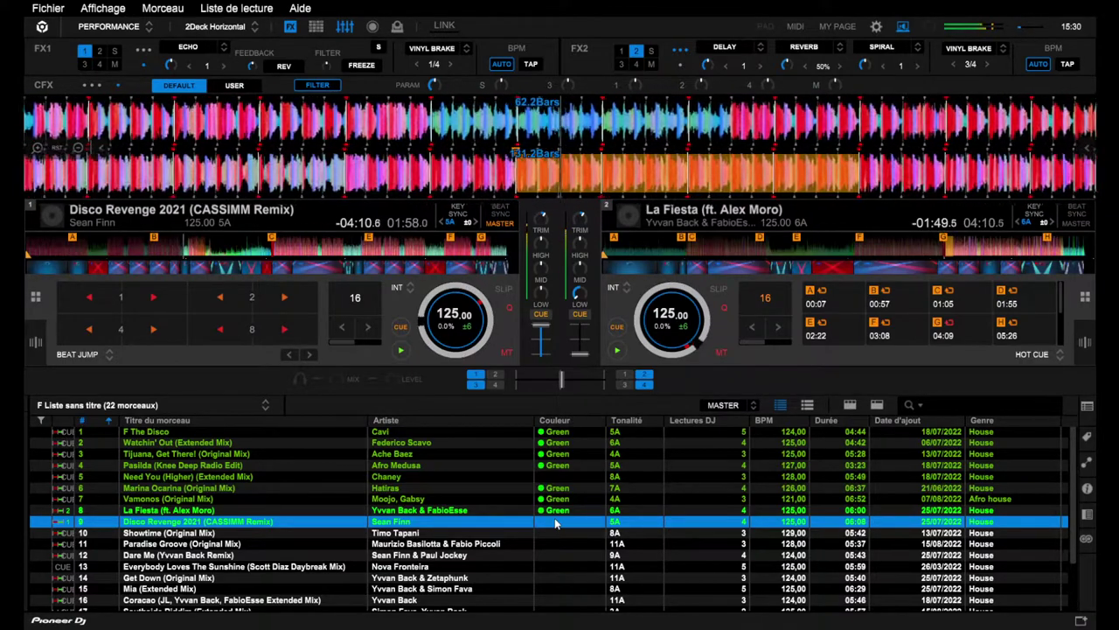
Set the colour of Disco Revenge 2021 (CASSIMM Remix) to Green in the playlist and select Showtime (Original Mix).
{"action": "left_click", "coordinate": [577, 532]}
{"action": "left_click", "coordinate": [592, 522]}
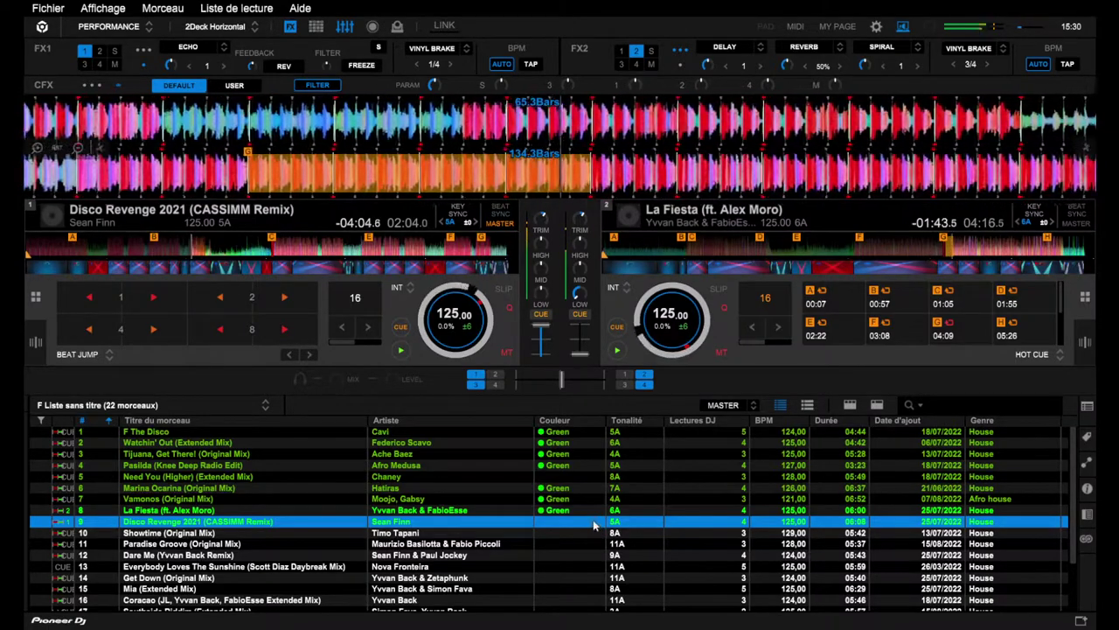
{"action": "left_click", "coordinate": [491, 534]}
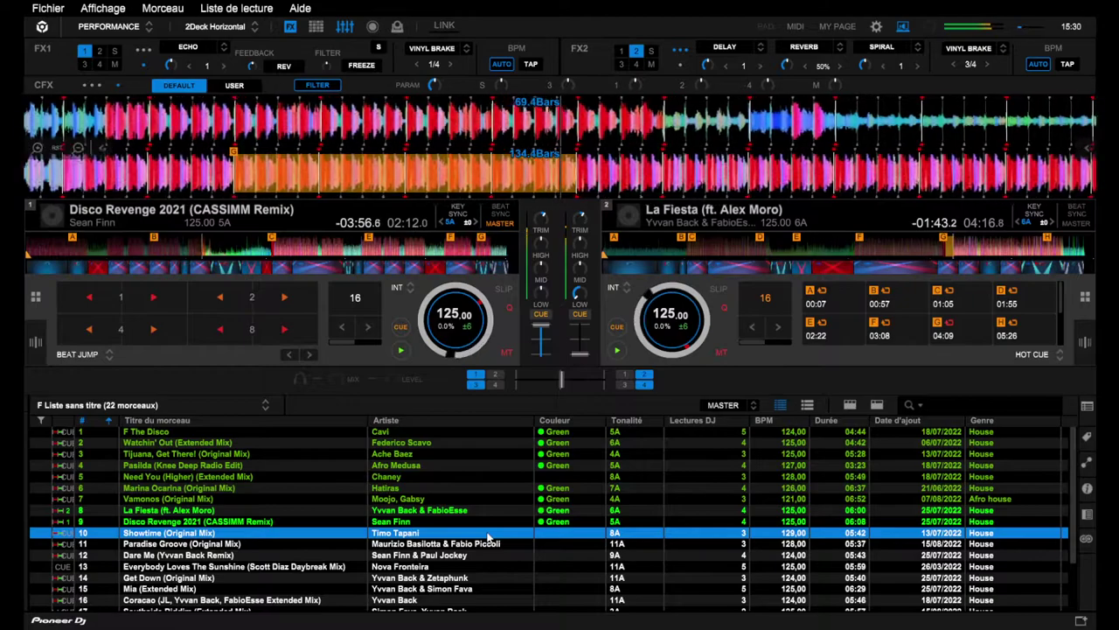
Load Showtime (Original Mix) onto deck 2, halve its hot cue D loop to 8 beats and double it to 16.
{"action": "key", "text": "shift+Right"}
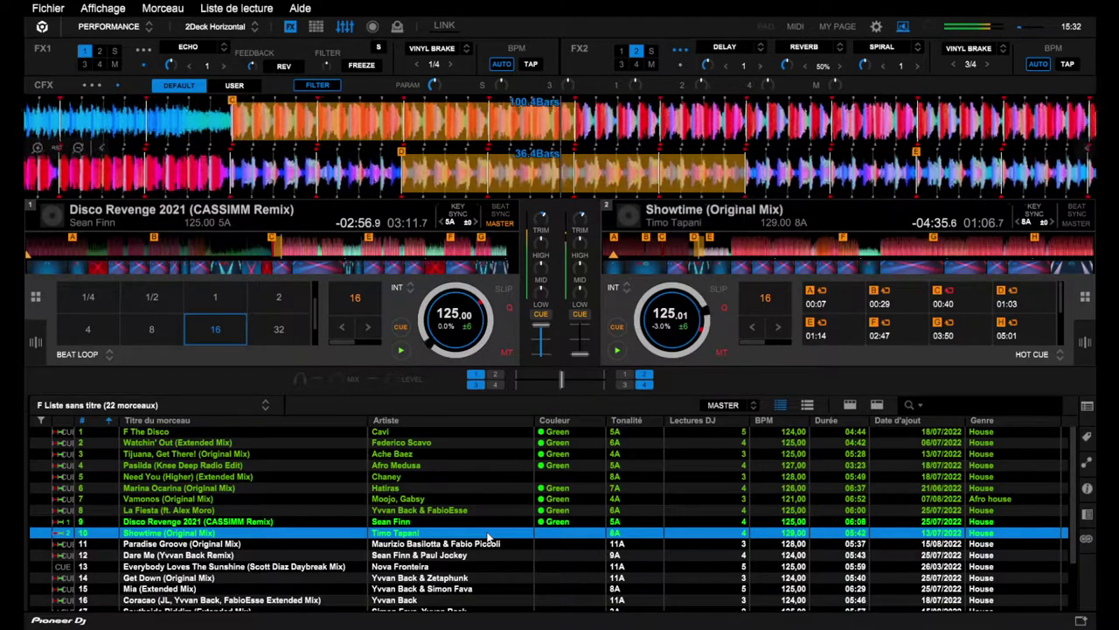
{"action": "key", "text": "ctrl+Left"}
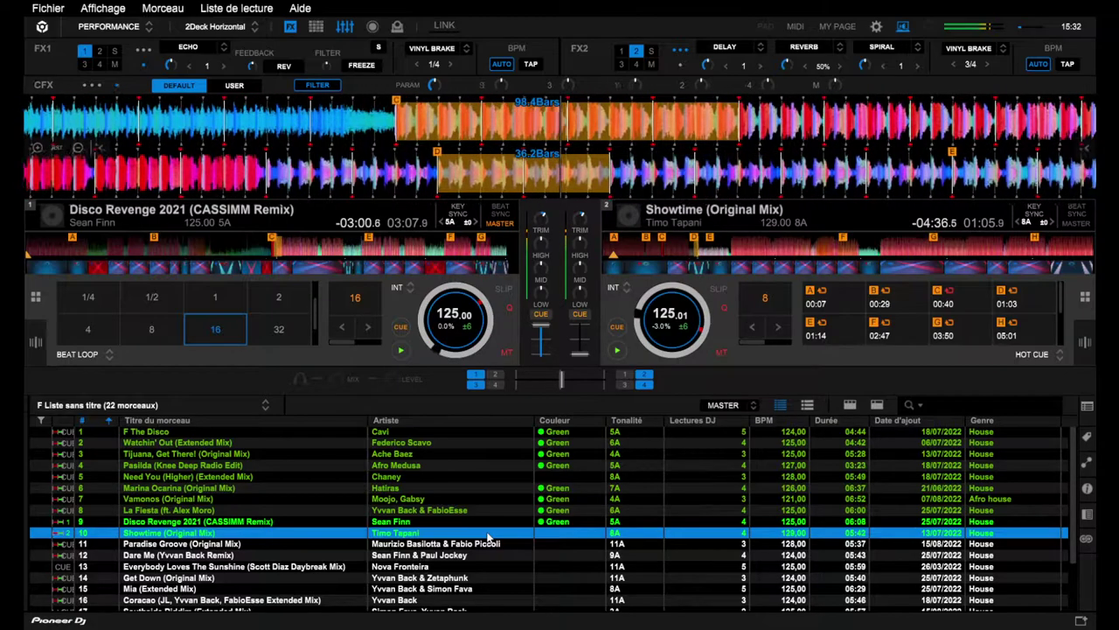
{"action": "key", "text": "ctrl+Right"}
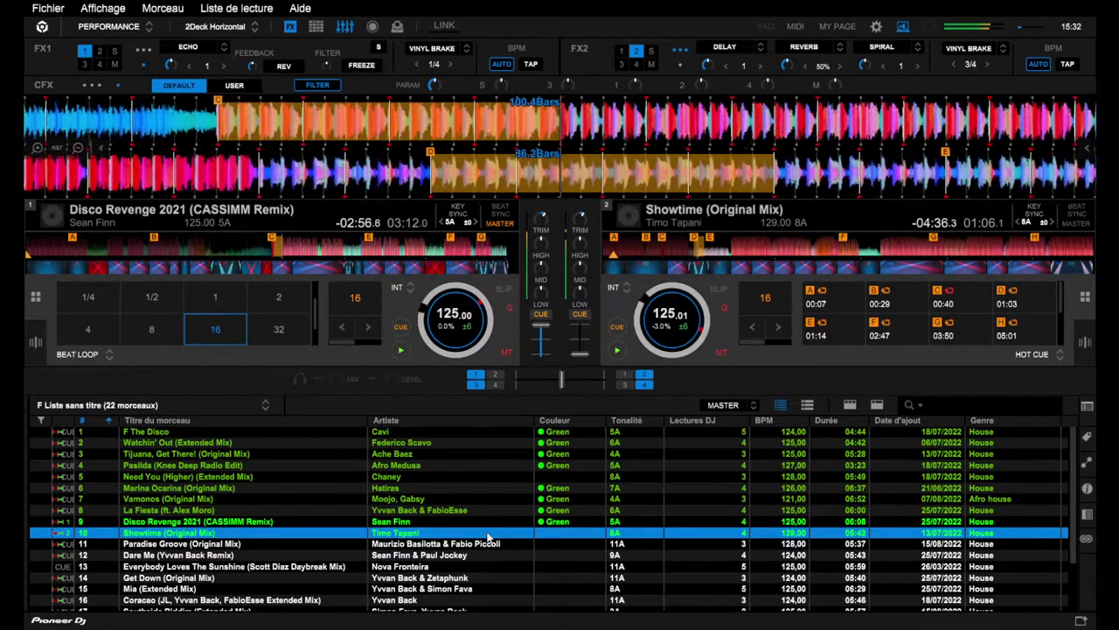
Trigger the hot cue E loop of Showtime on deck 2, then return to its hot cue D loop.
{"action": "key", "text": "shift+Right"}
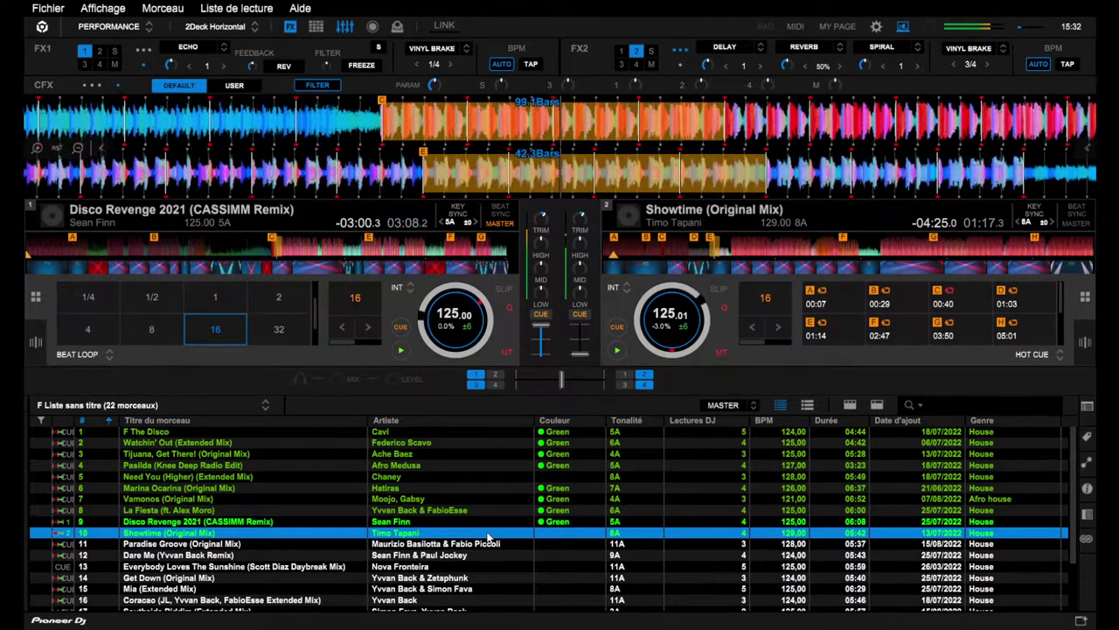
{"action": "key", "text": "shift+4"}
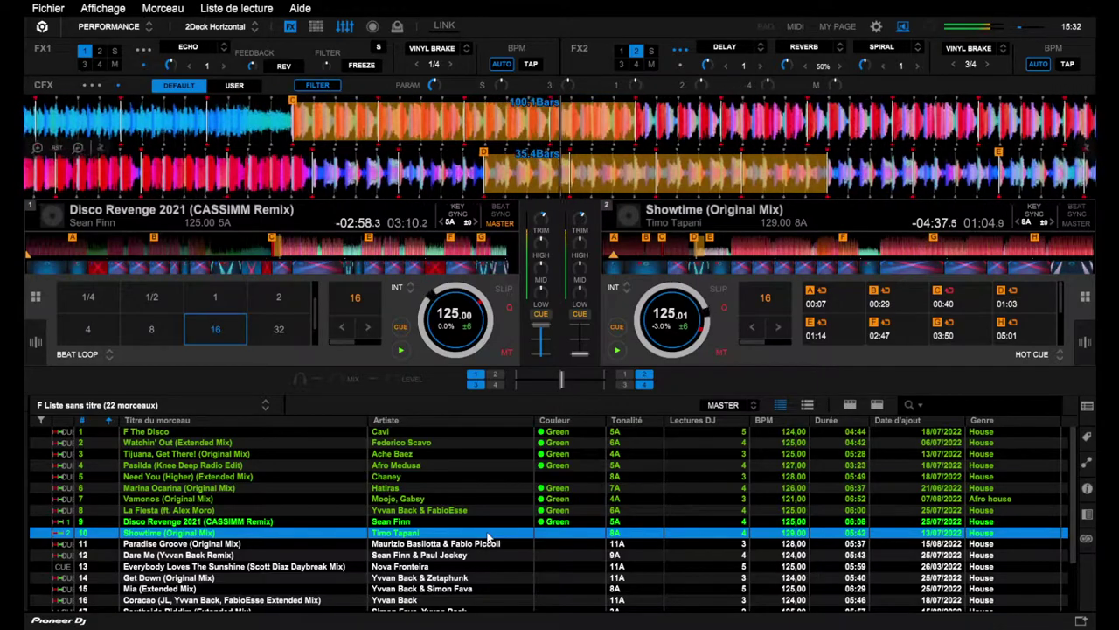
{"action": "key", "text": "shift+4"}
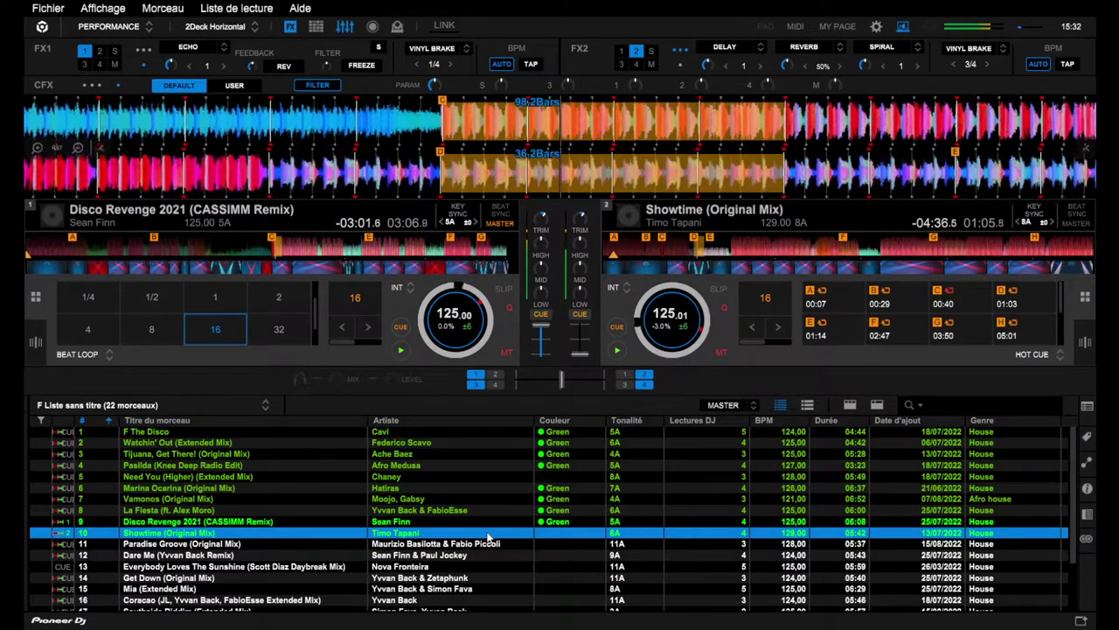
{"action": "key", "text": "4"}
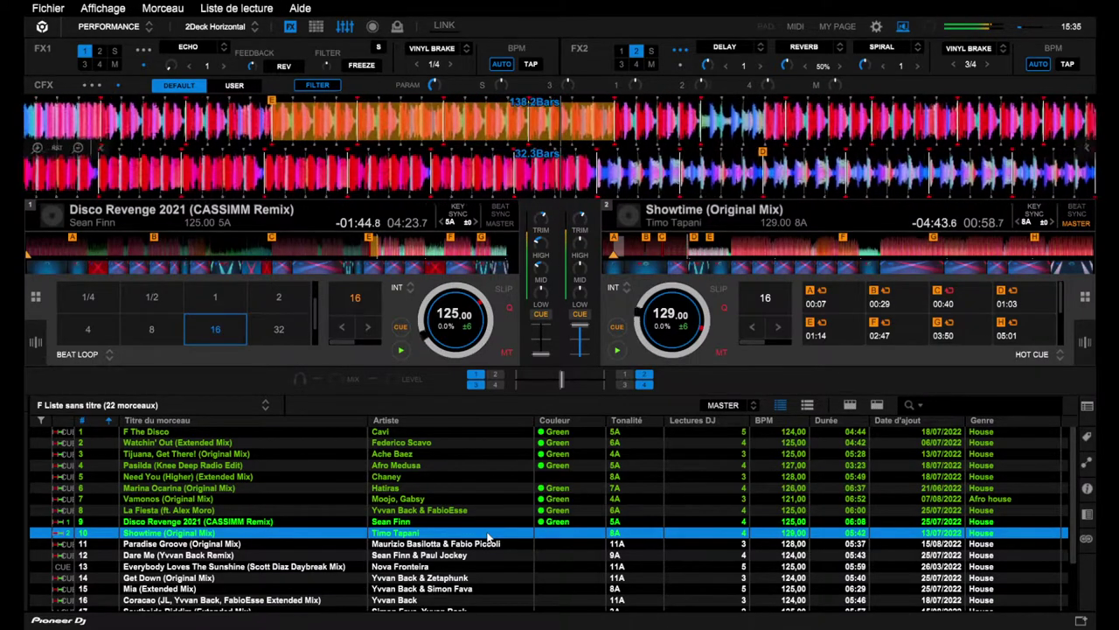
Load Paradise Groove (Original Mix) onto deck 1 and start a 16-beat loop at hot cue B.
{"action": "key", "text": "Down"}
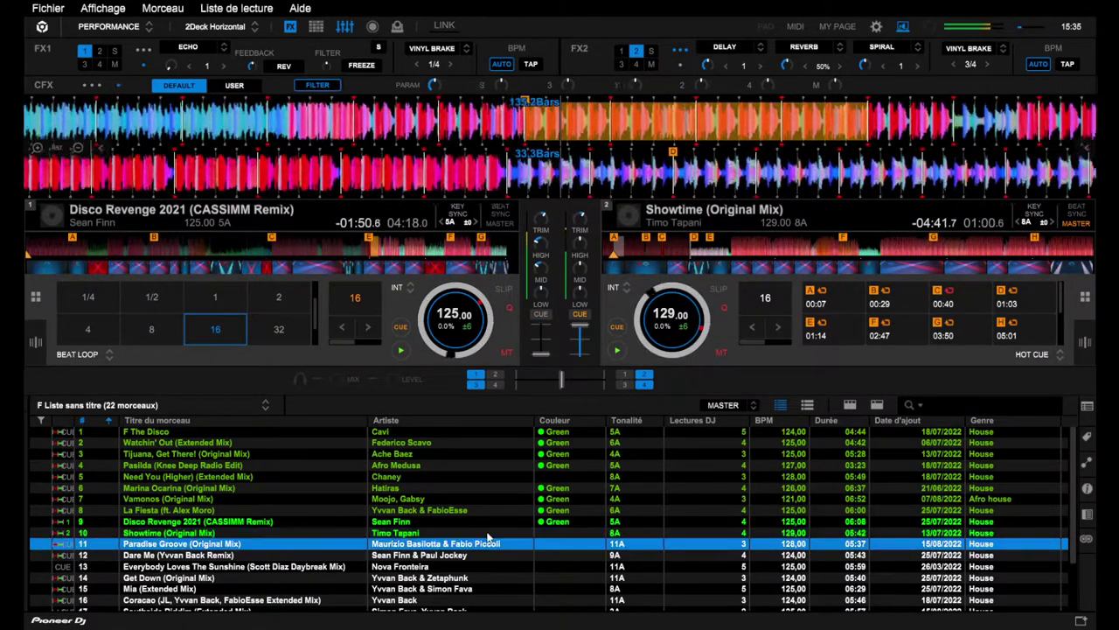
{"action": "key", "text": "shift+Left"}
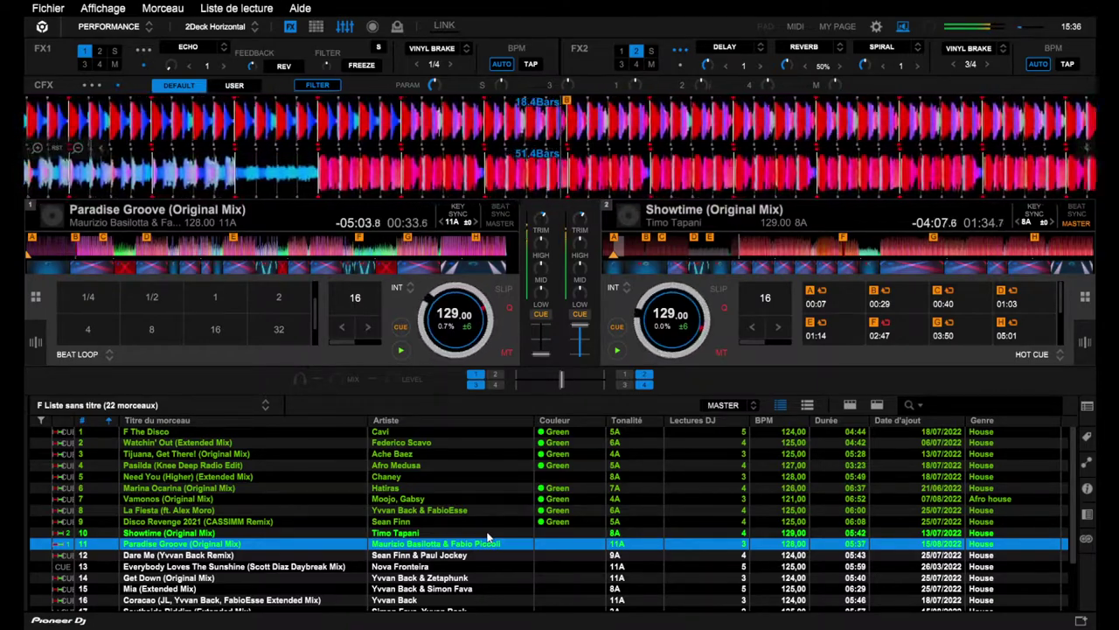
{"action": "key", "text": "7"}
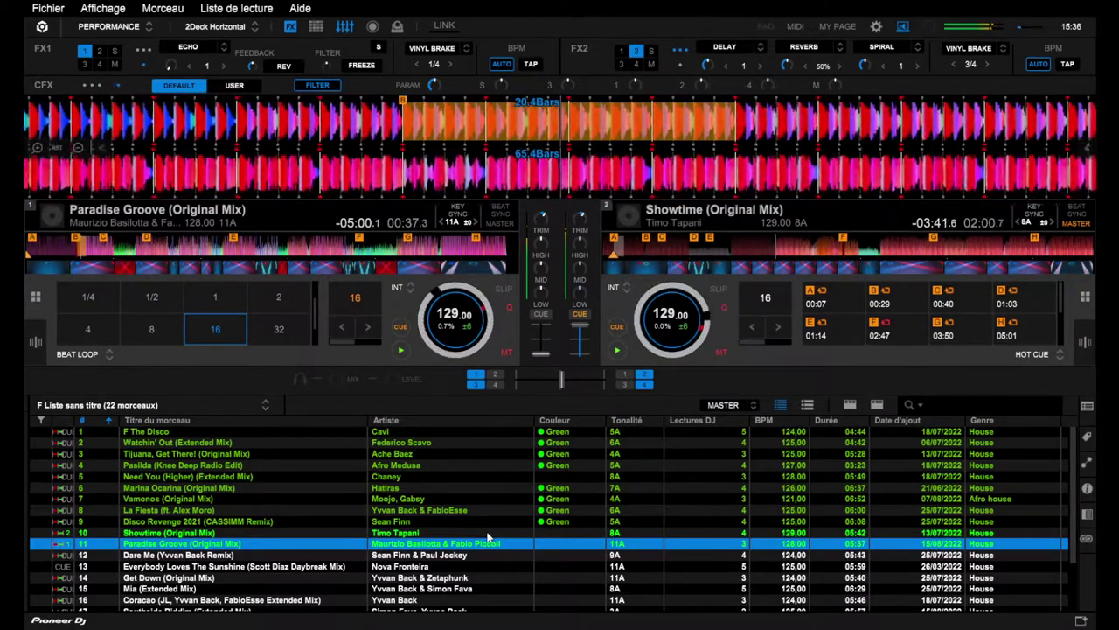
Switch deck 1's pads to Beat Jump and shift the playback of Paradise Groove with 8-beat and 4-beat jumps.
{"action": "key", "text": "shift+2"}
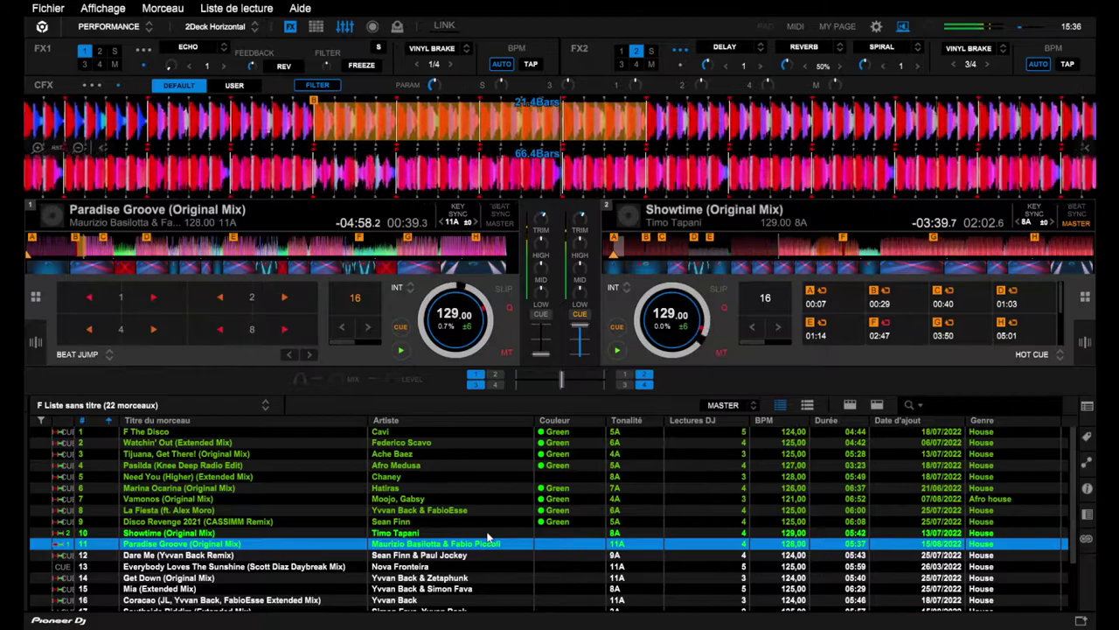
{"action": "key", "text": "7"}
{"action": "key", "text": "7"}
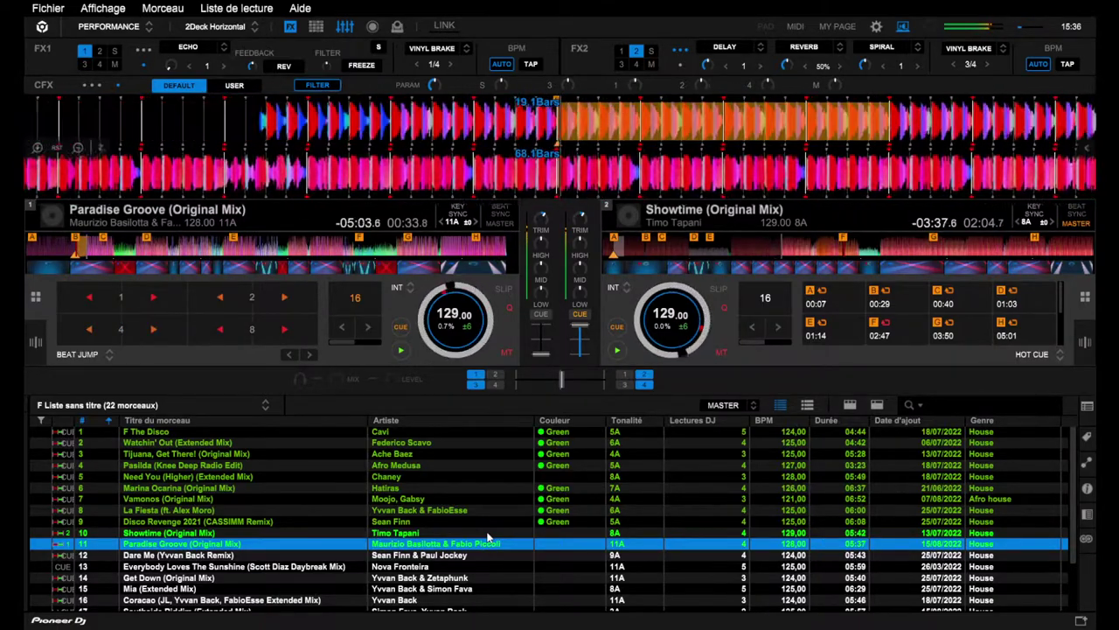
{"action": "key", "text": "5"}
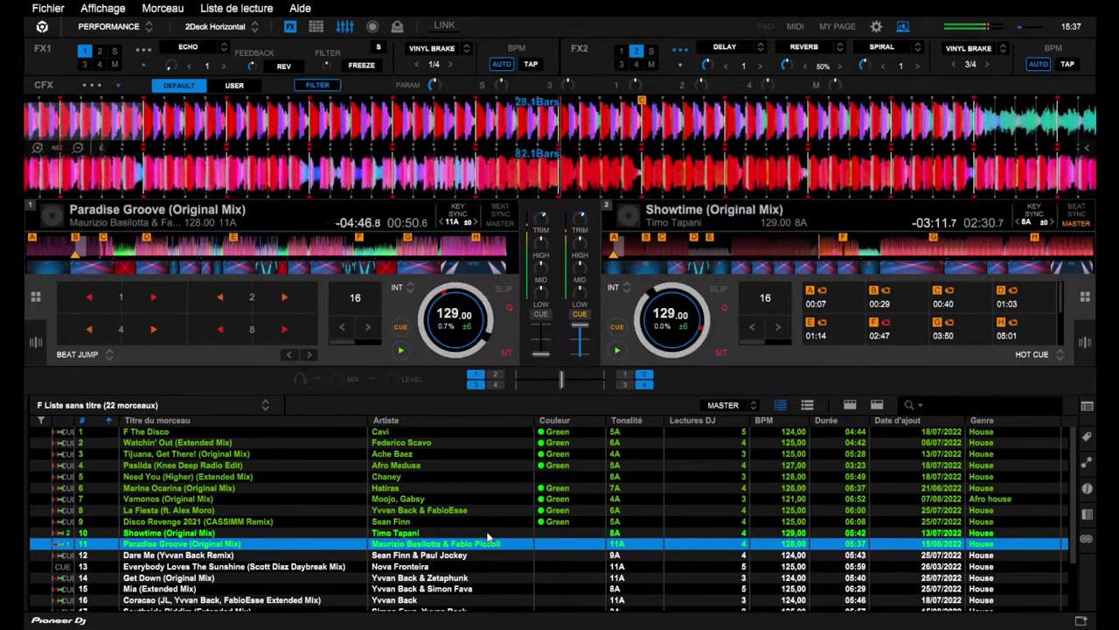
{"action": "key", "text": "8"}
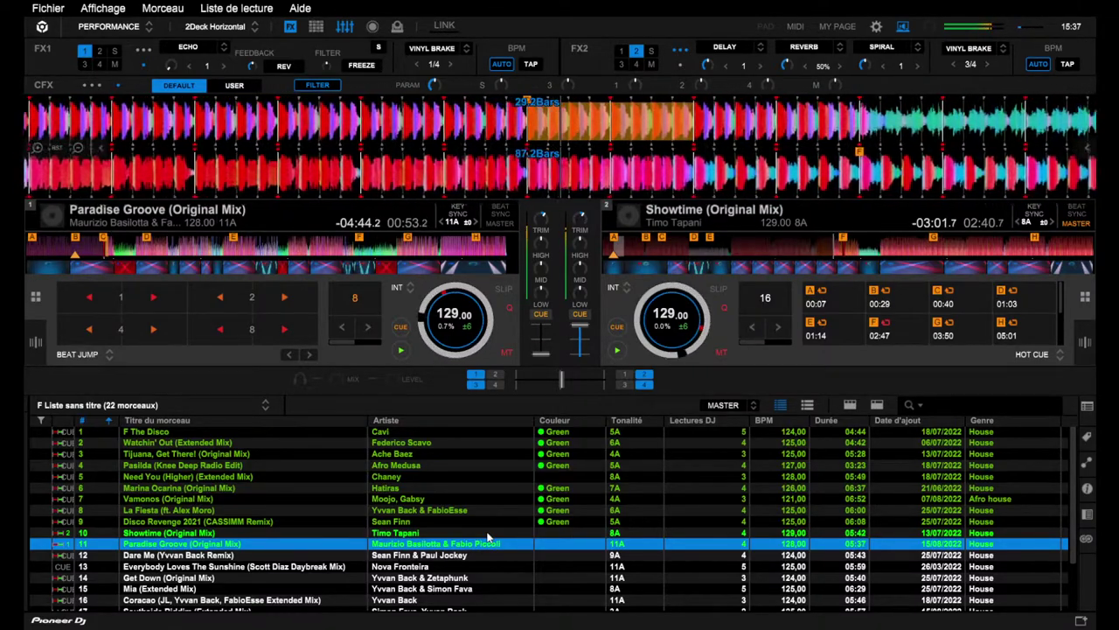
Switch deck 1's pads to Hot Cue and trigger the hot cue D loop of Paradise Groove.
{"action": "key", "text": "1"}
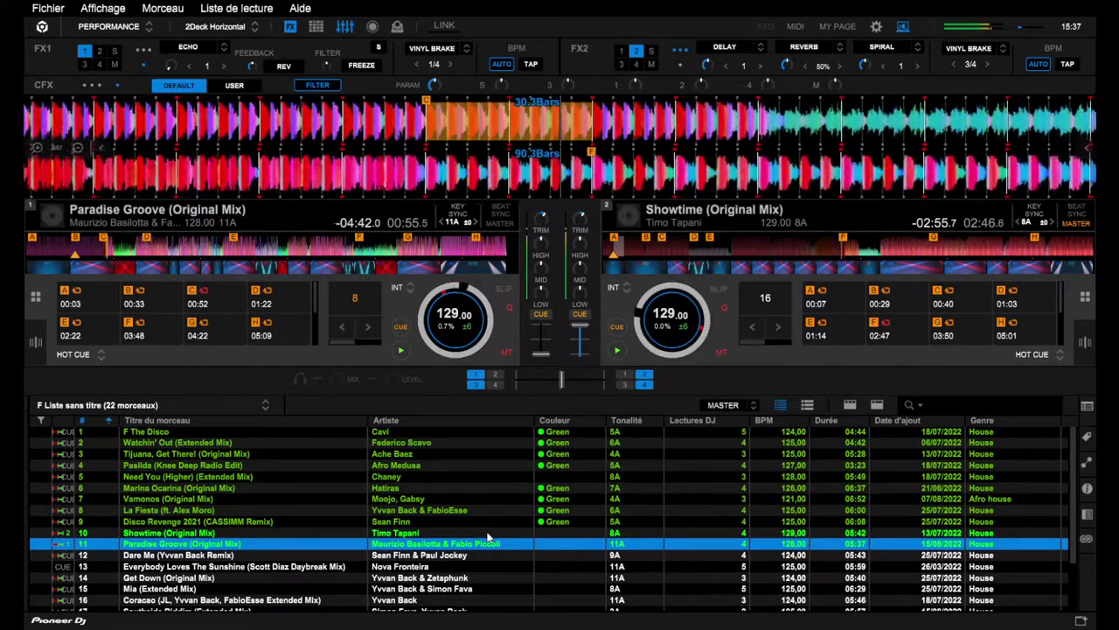
{"action": "key", "text": "4"}
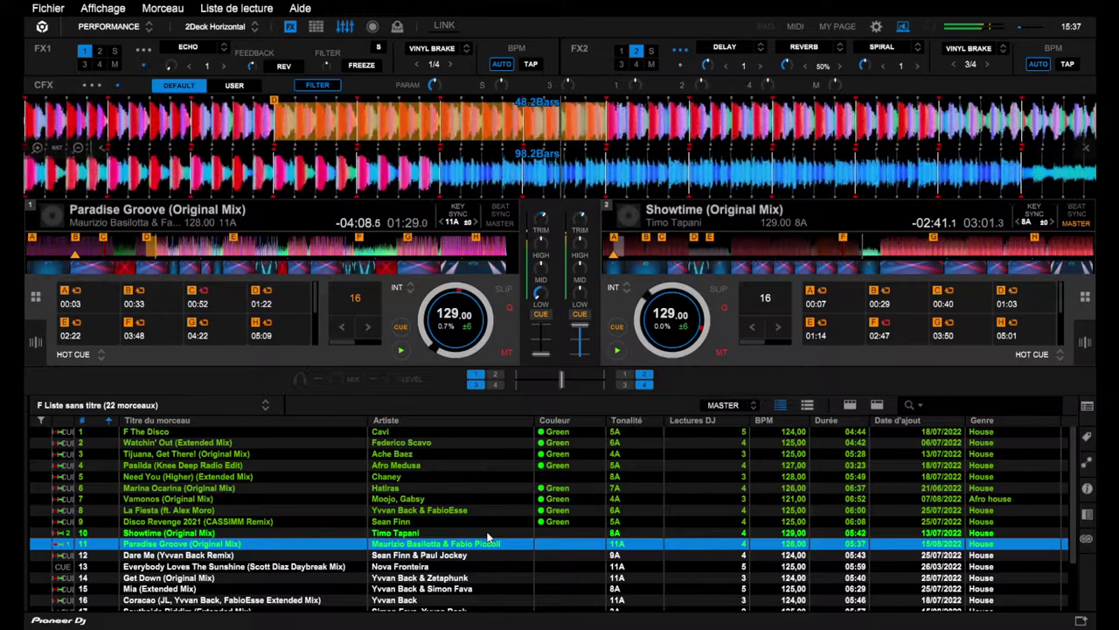
{"action": "key", "text": "4"}
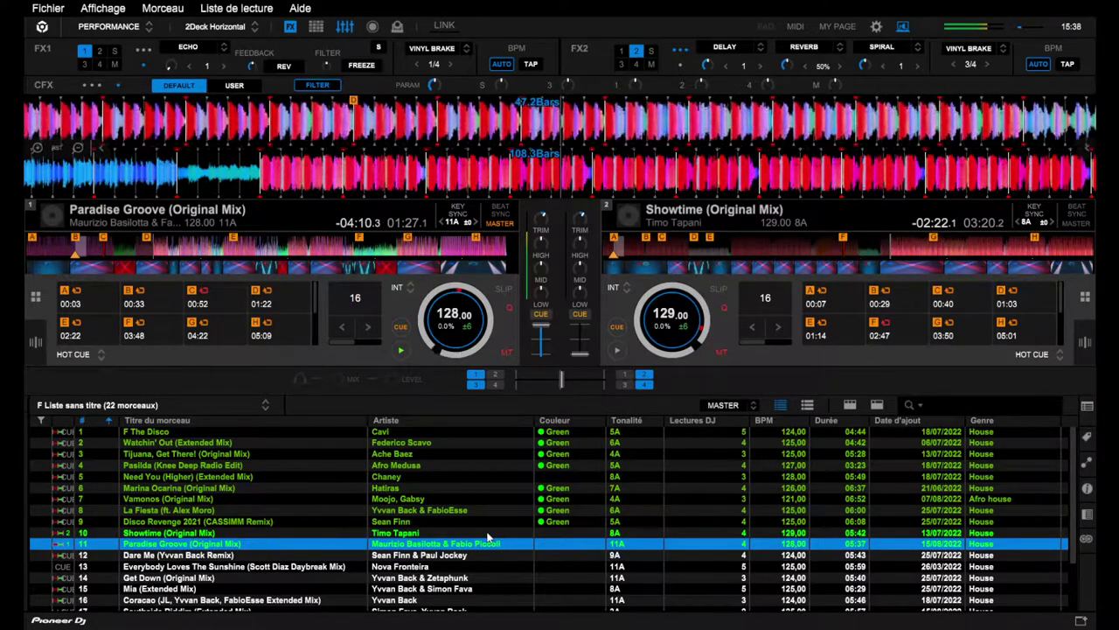
Mark Showtime (Original Mix) and Paradise Groove (Original Mix) with the colour Green in the playlist.
{"action": "key", "text": "Down"}
{"action": "left_click", "coordinate": [596, 534]}
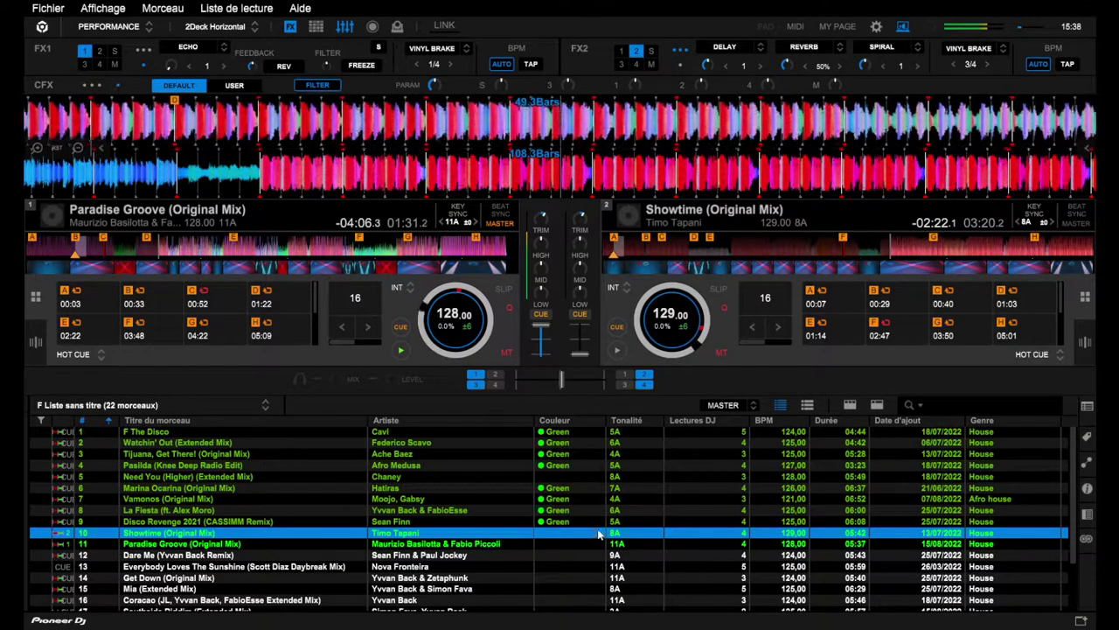
{"action": "key", "text": "Down"}
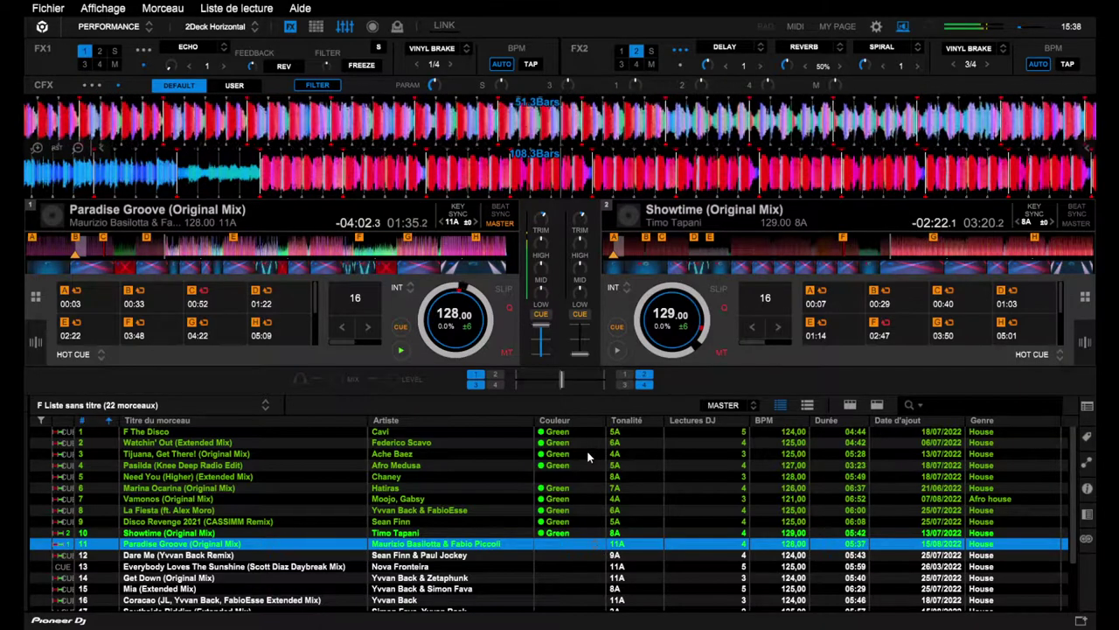
Load Dare Me (Yvvan Back Remix) onto deck 2 and start its playback.
{"action": "key", "text": "Down"}
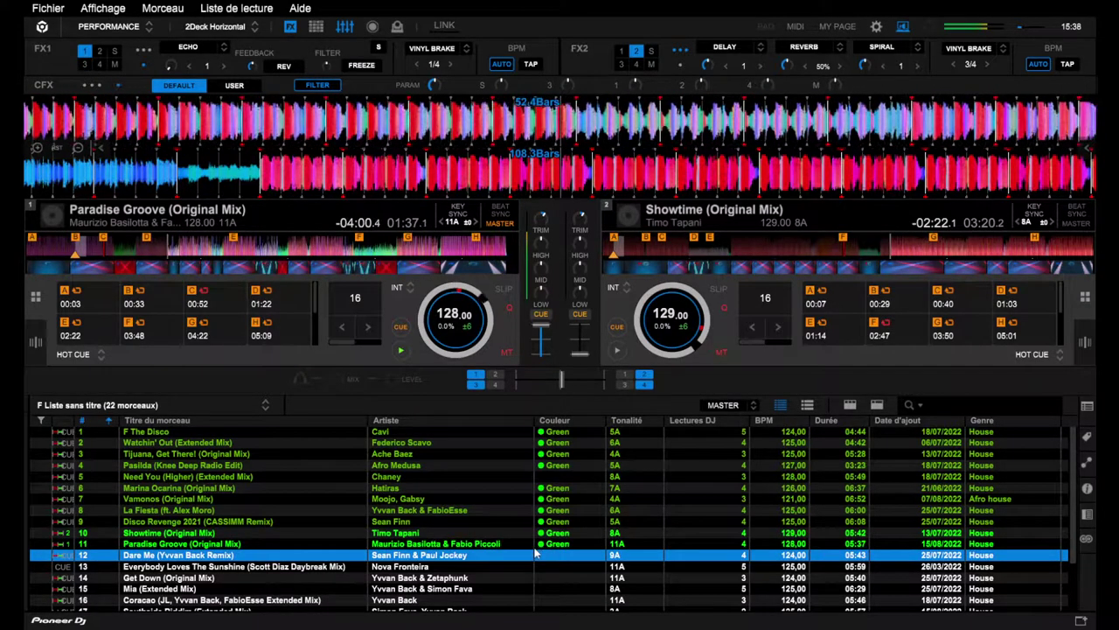
{"action": "key", "text": "shift+Right"}
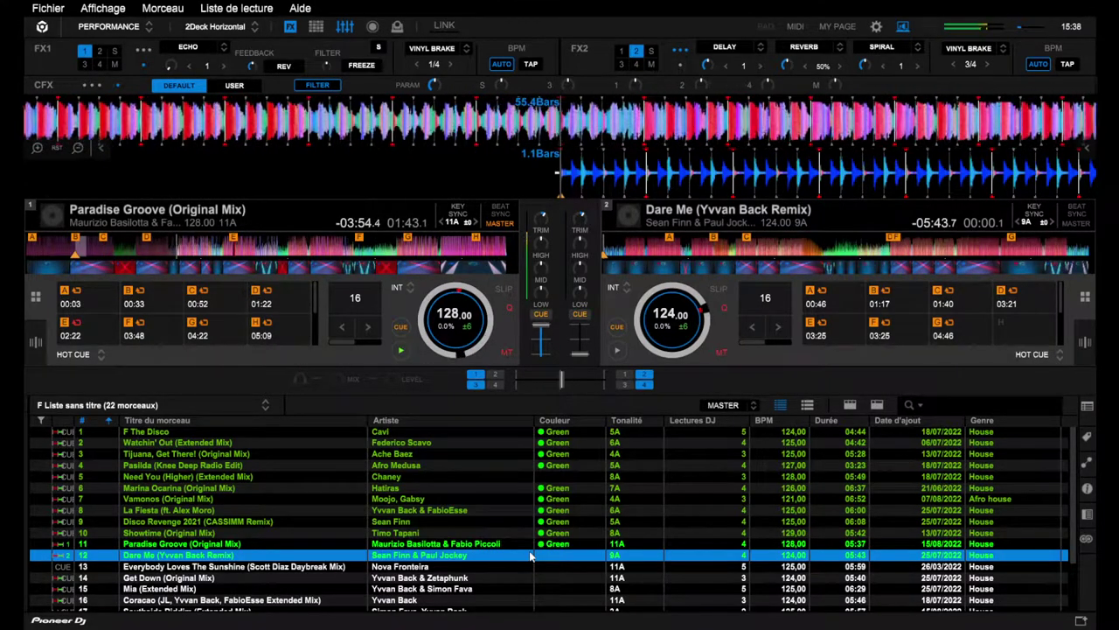
{"action": "key", "text": "space"}
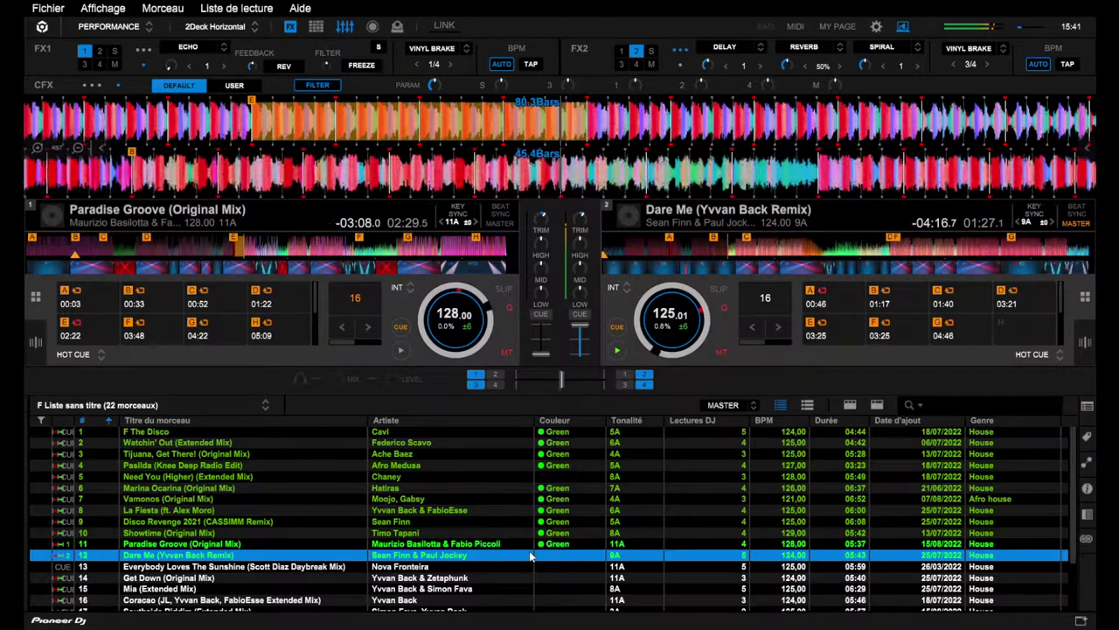
Load Everybody Loves The Sunshine (Scott Diaz Daybreak Mix) onto deck 1 and start its playback.
{"action": "key", "text": "Down"}
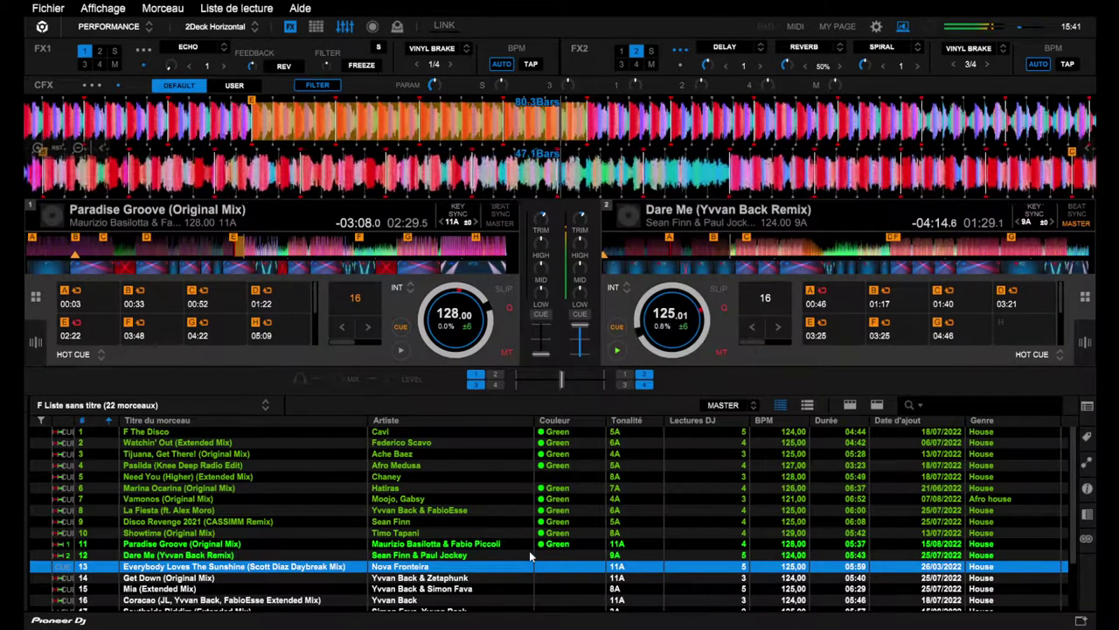
{"action": "key", "text": "shift+Left"}
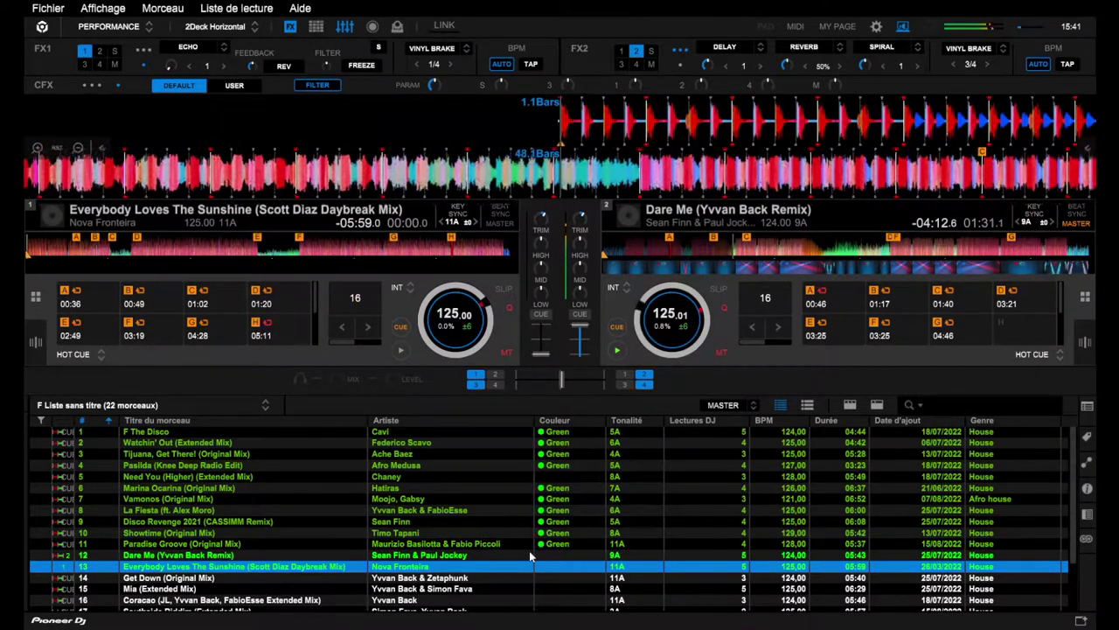
{"action": "key", "text": "z"}
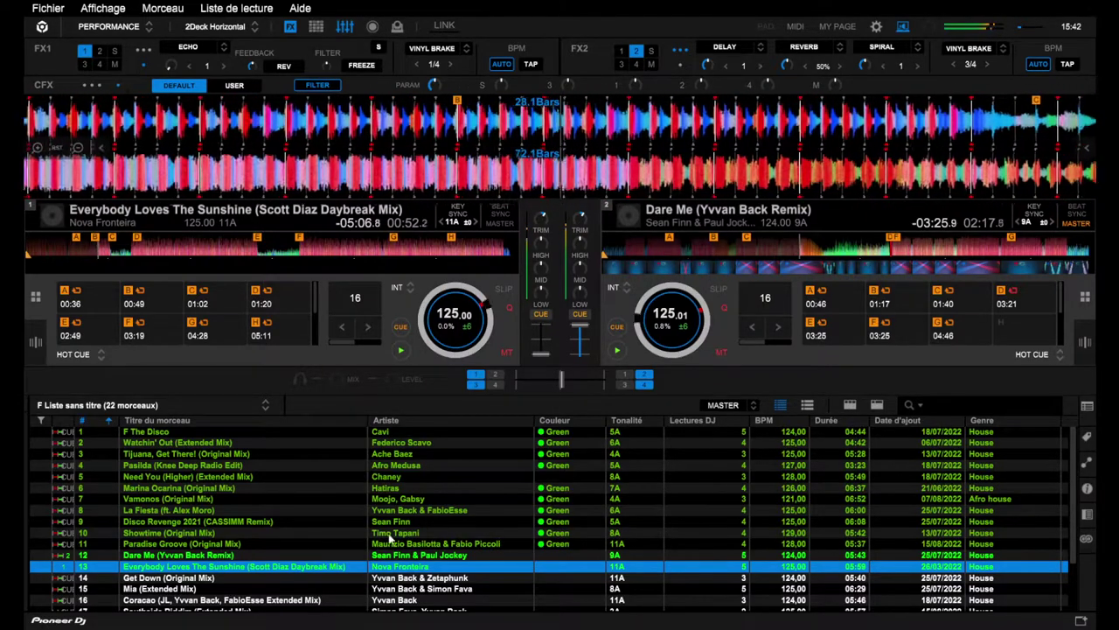
Run 16-beat loops at hot cue D of Everybody Loves The Sunshine and hot cue F of Dare Me while fading over to deck 1.
{"action": "scroll", "coordinate": [391, 535], "scroll_direction": "down", "scroll_amount": 3}
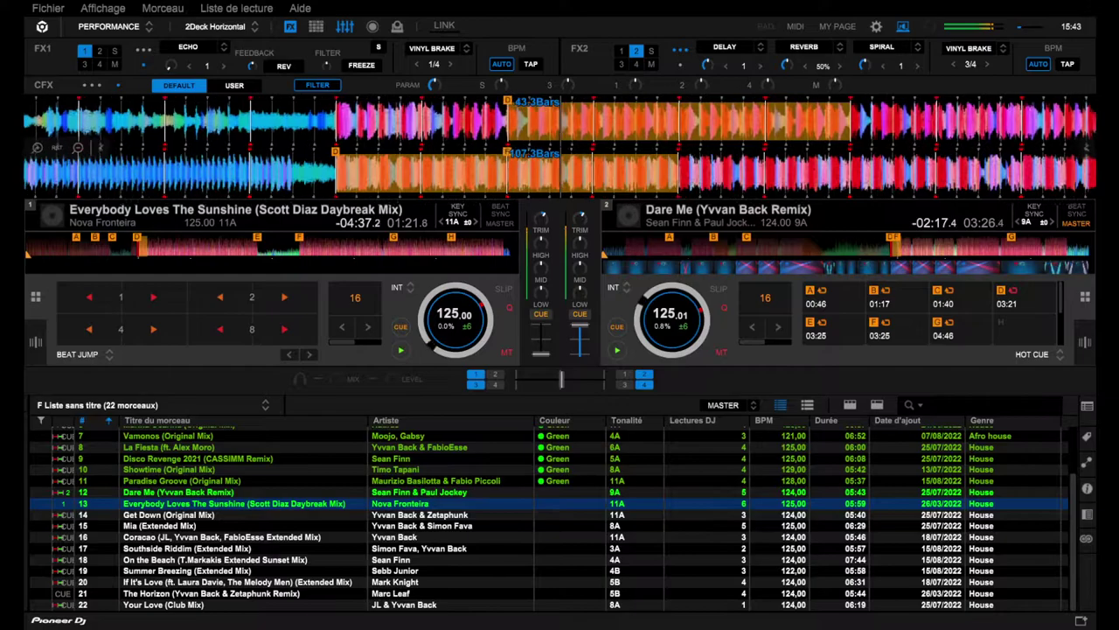
{"action": "key", "text": "4"}
{"action": "key", "text": "5"}
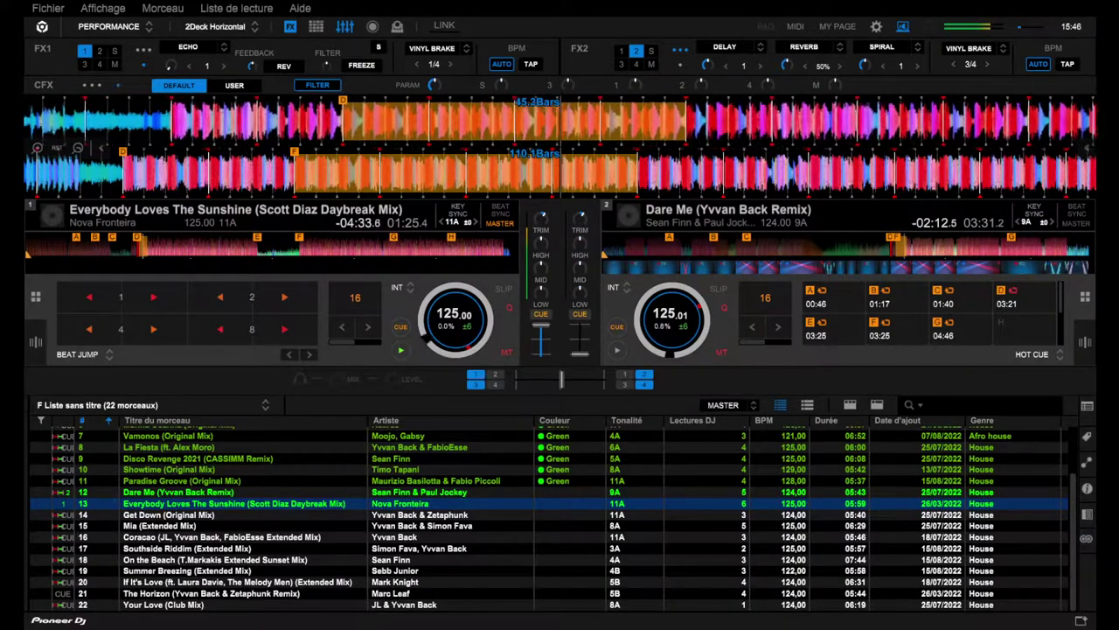
Load Get Down (Original Mix) onto deck 2 and start its playback.
{"action": "left_click", "coordinate": [169, 514]}
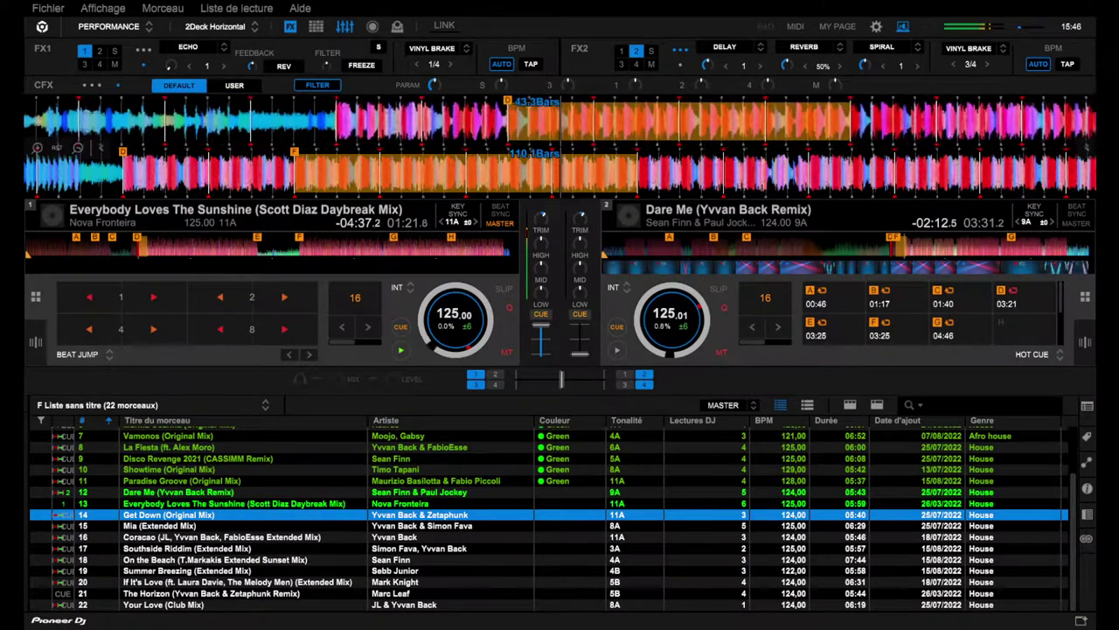
{"action": "key", "text": "shift+Right"}
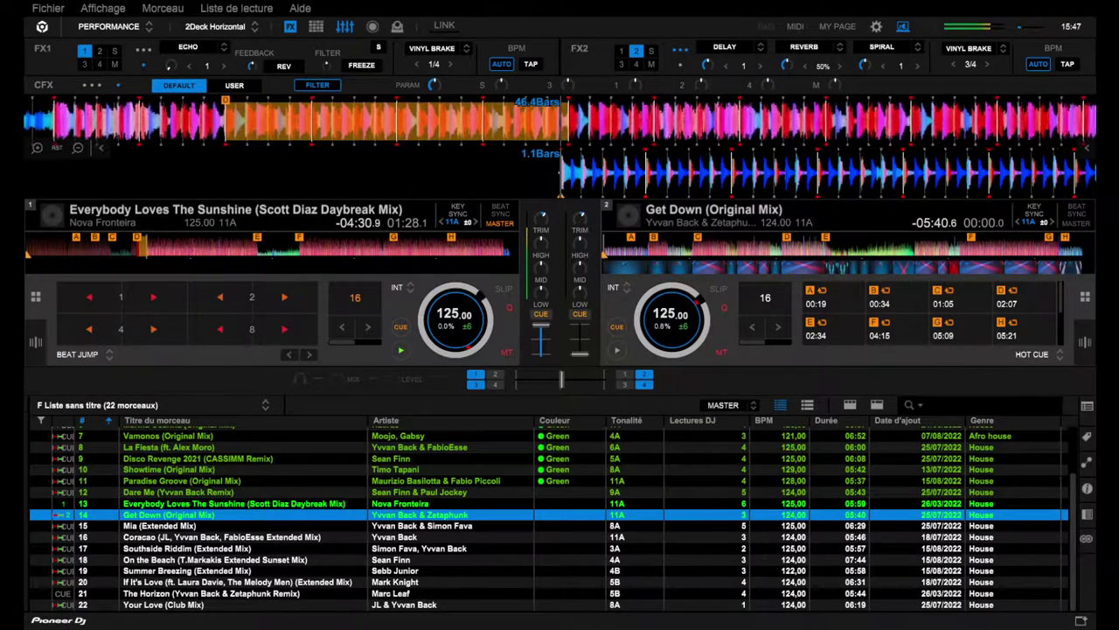
{"action": "key", "text": "space"}
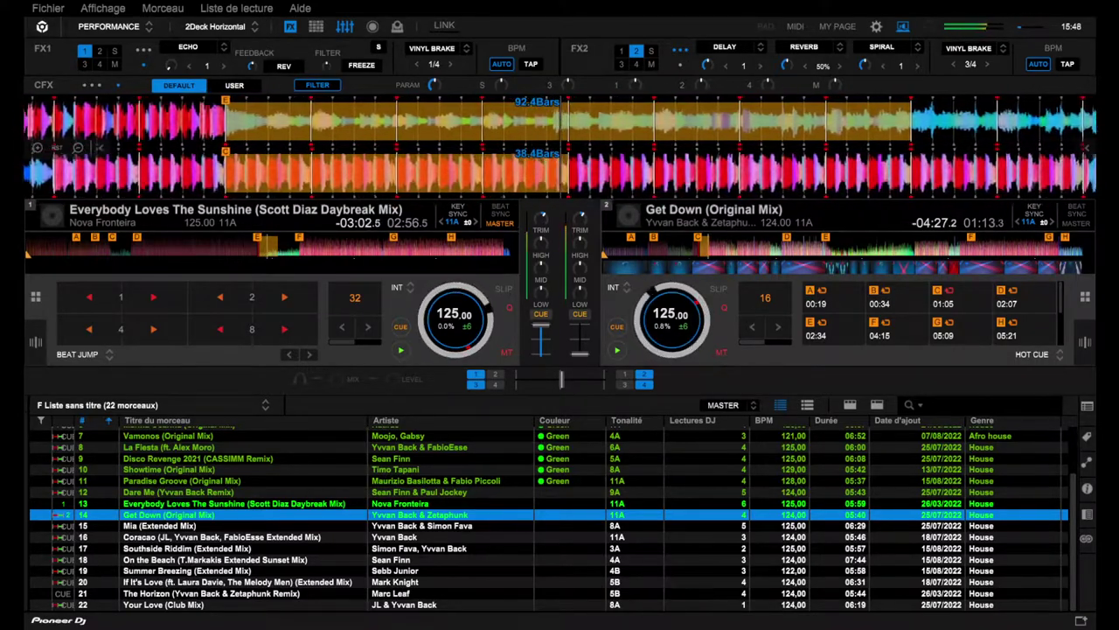
Trigger the 16-beat hot cue E loop and the 32-beat hot cue F loop of Get Down on deck 2.
{"action": "key", "text": "shift+4"}
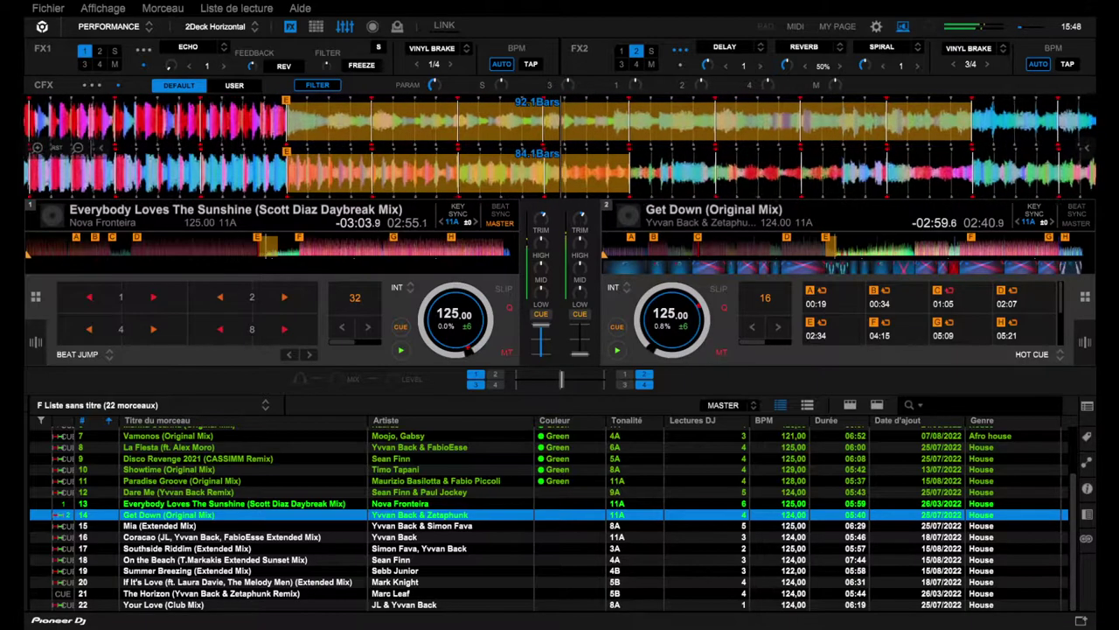
{"action": "key", "text": "6"}
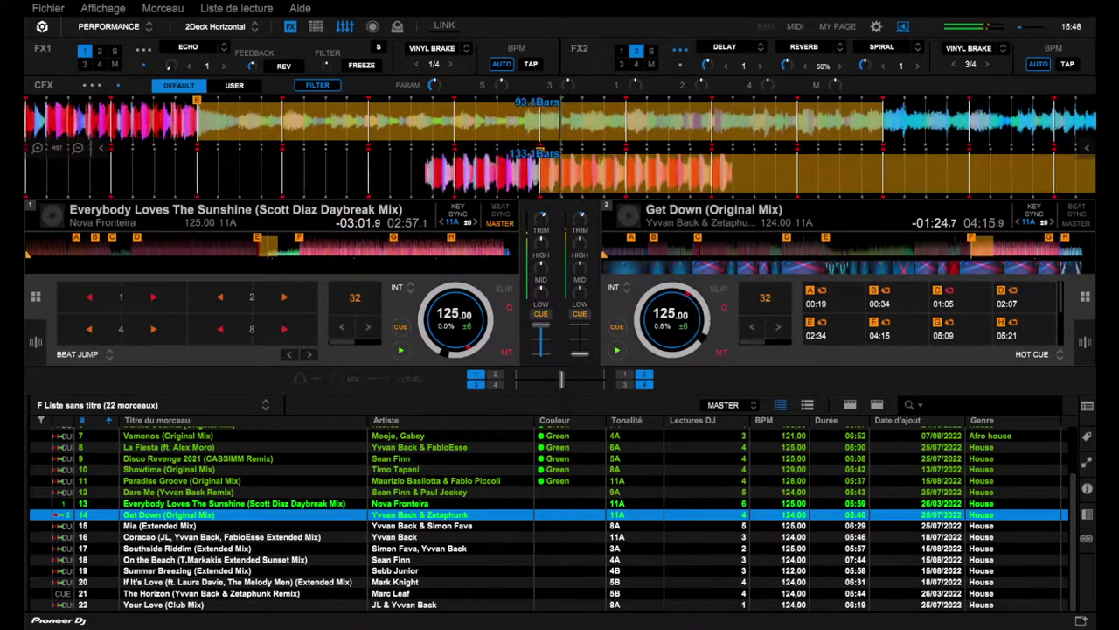
{"action": "key", "text": "5"}
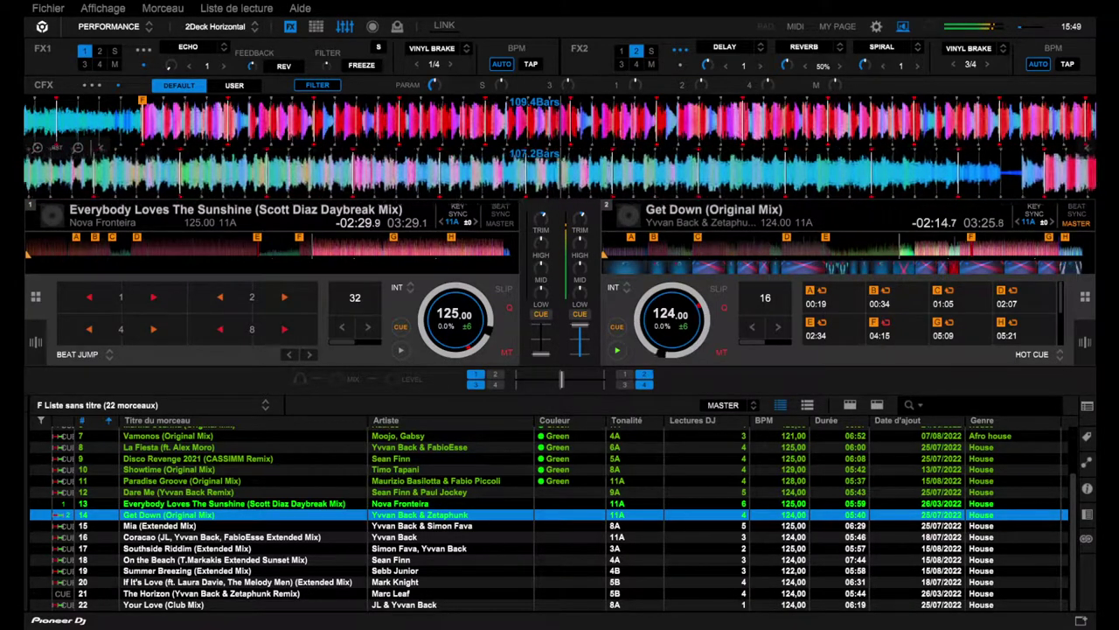
Load Mia (Extended Mix) onto deck 1 and play it into a 16-beat loop at hot cue C.
{"action": "left_click", "coordinate": [236, 526]}
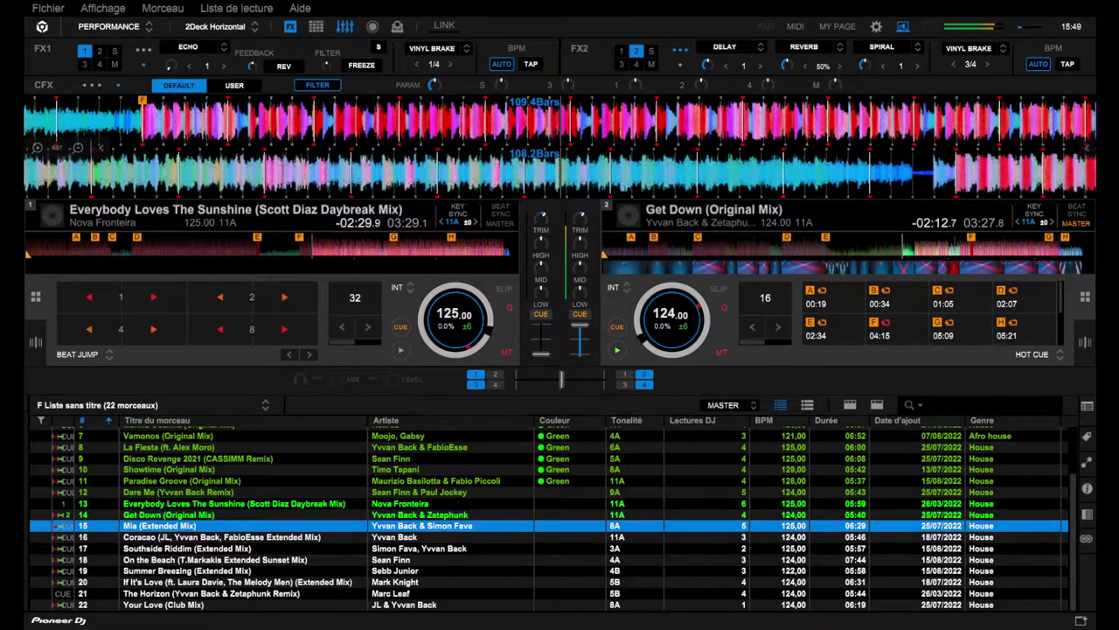
{"action": "key", "text": "shift+Left"}
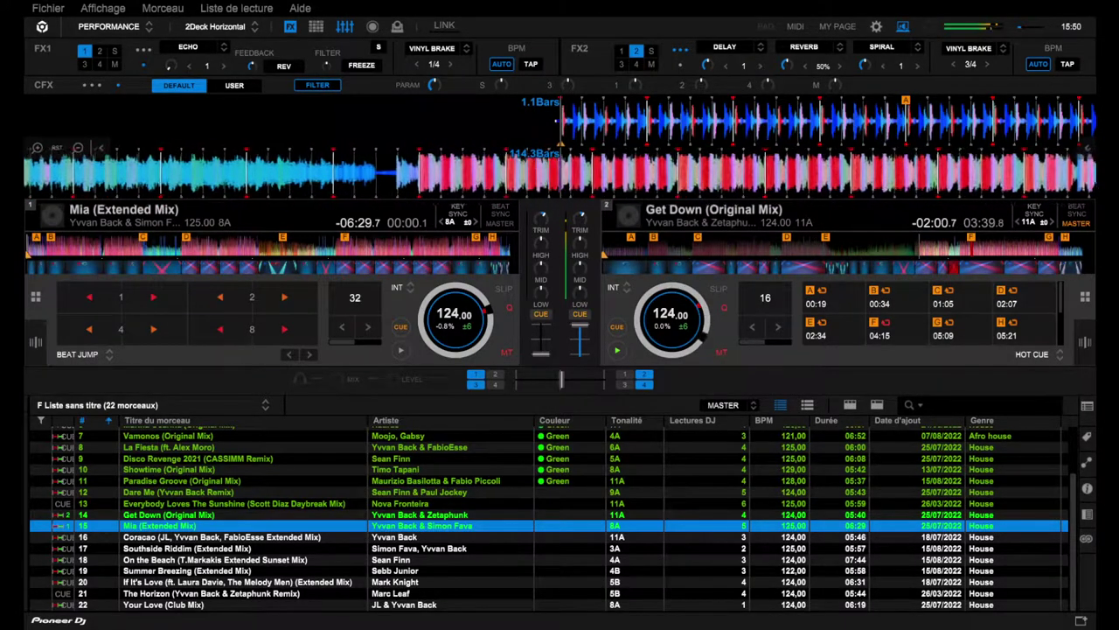
{"action": "key", "text": "z"}
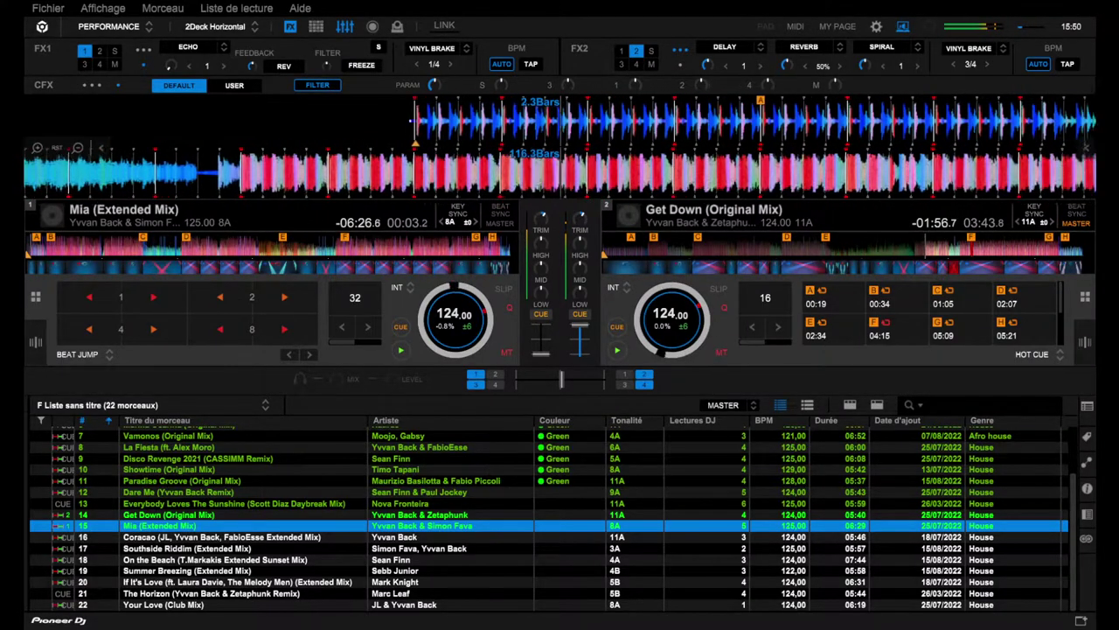
{"action": "key", "text": "z"}
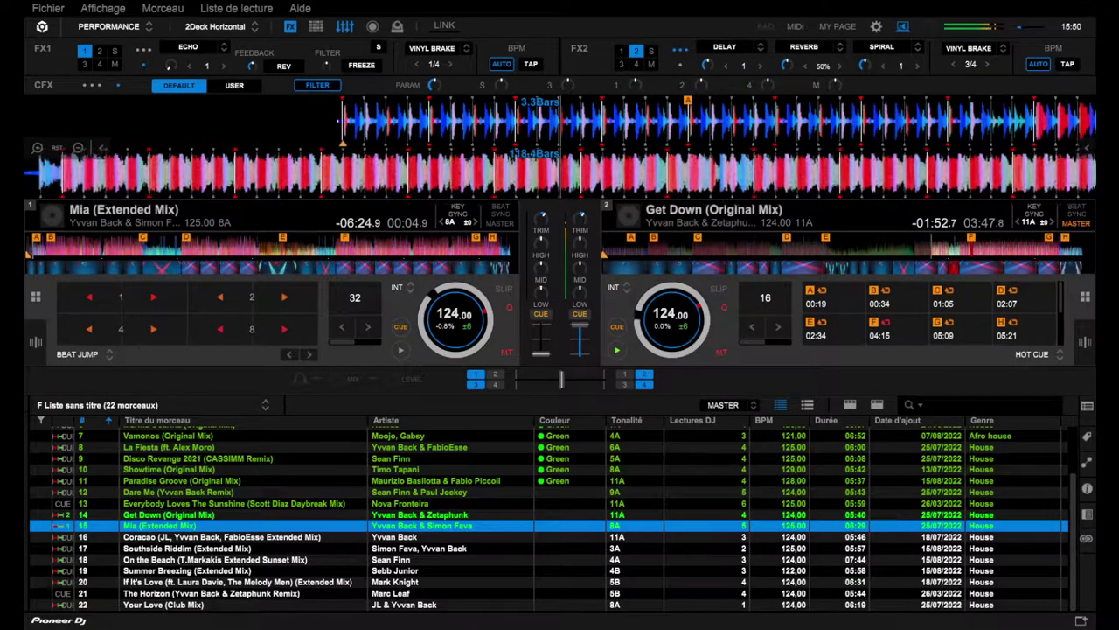
{"action": "key", "text": "z"}
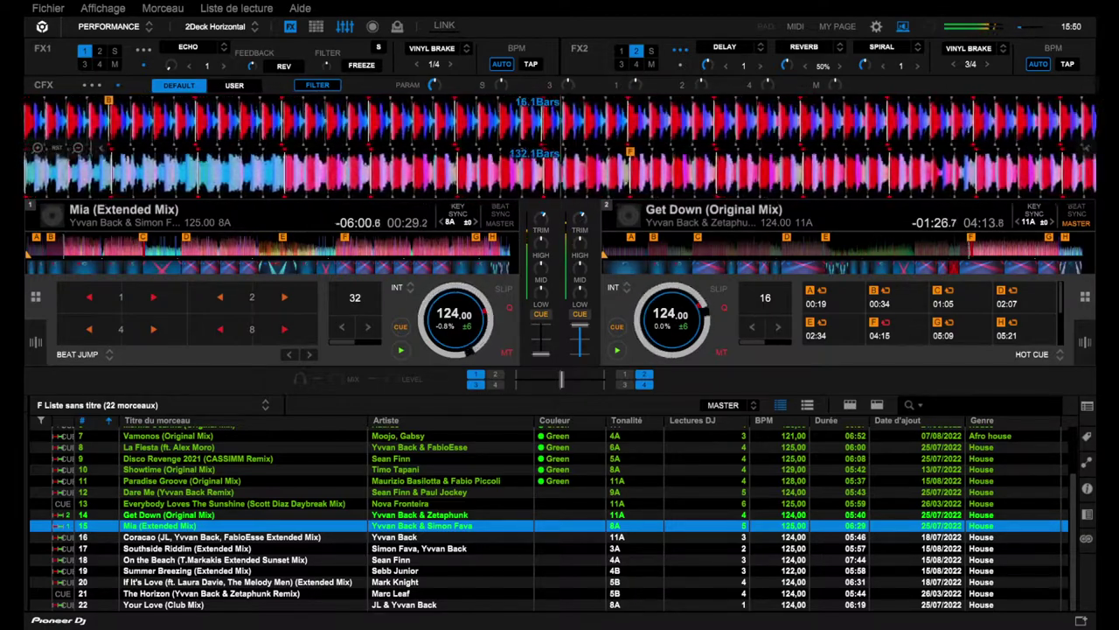
{"action": "key", "text": "4"}
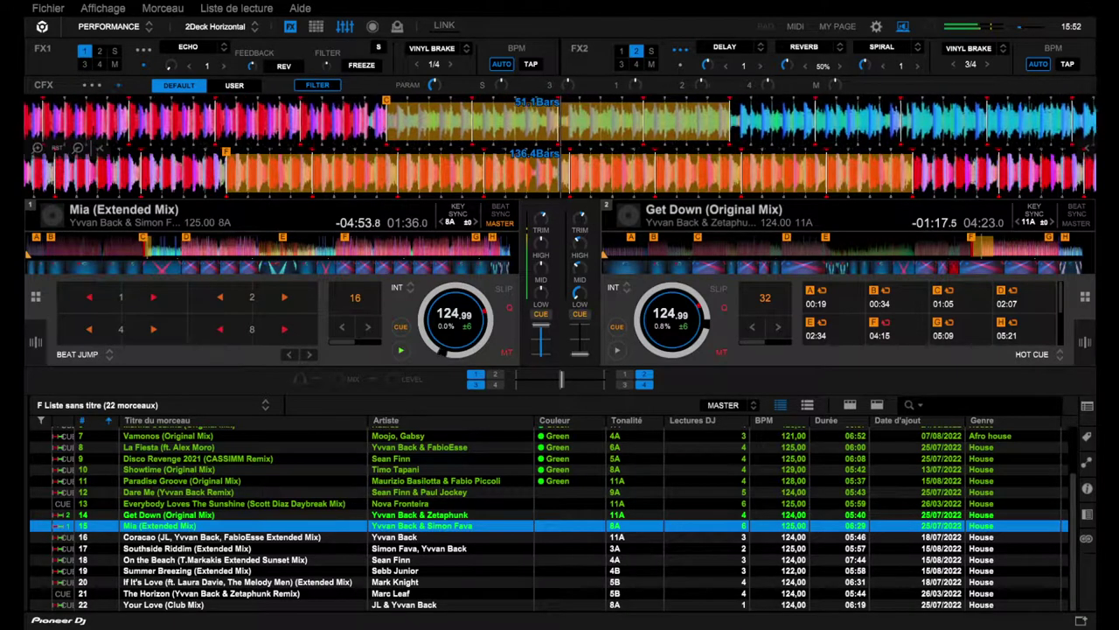
Load Coracao (JL, Yvvan Back, FabioEsse Extended Mix) onto deck 2 and play it into a 16-beat loop at hot cue D.
{"action": "left_click", "coordinate": [187, 548]}
{"action": "left_click", "coordinate": [223, 537]}
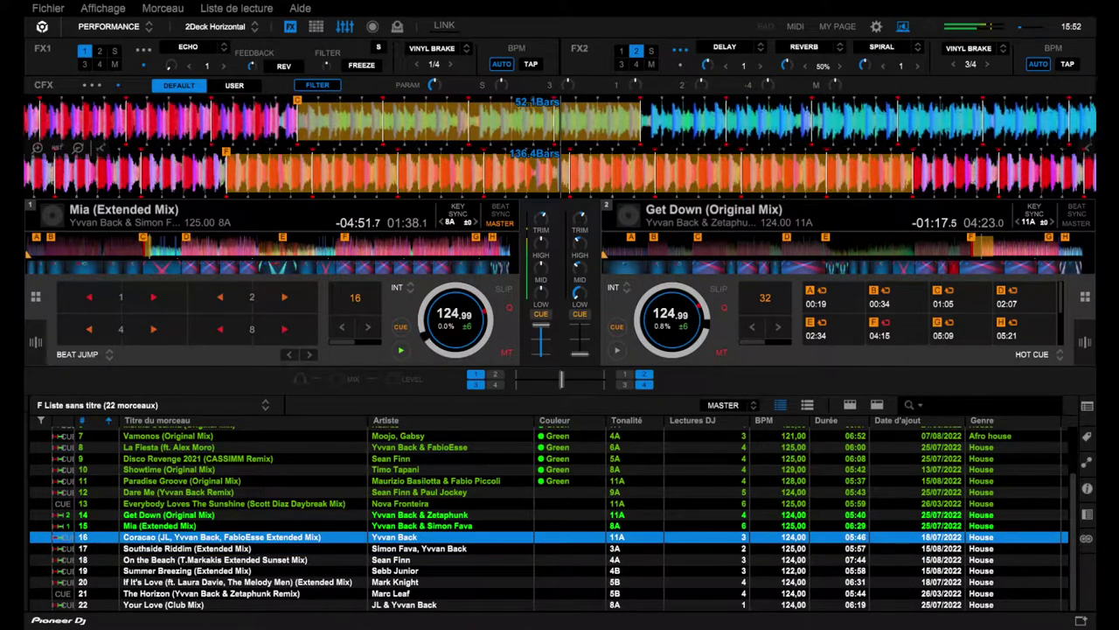
{"action": "key", "text": "shift+Right"}
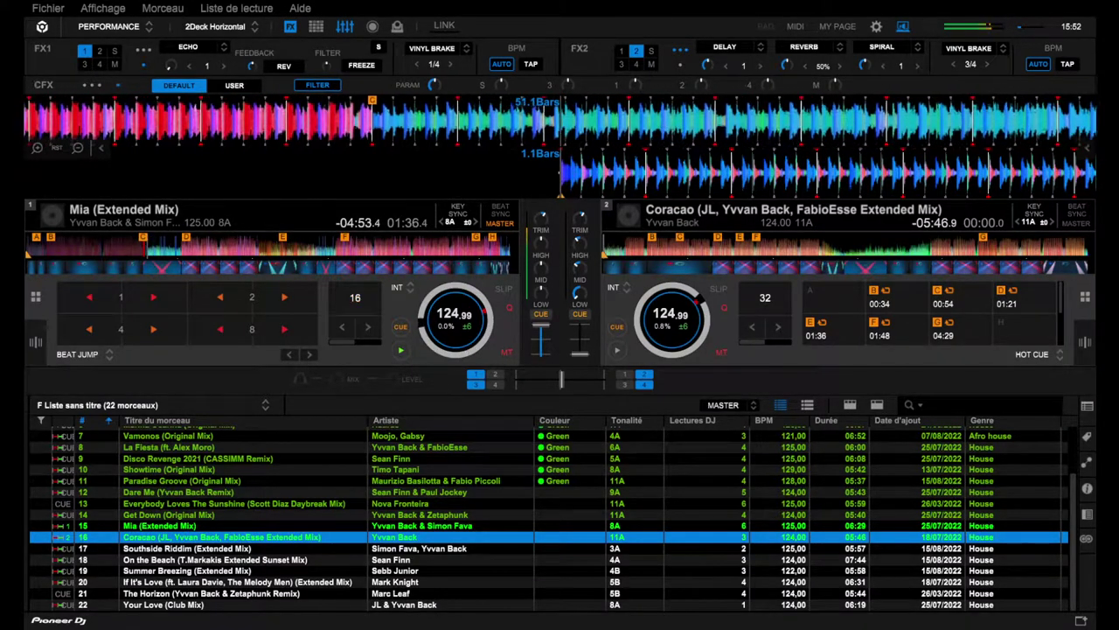
{"action": "key", "text": "space"}
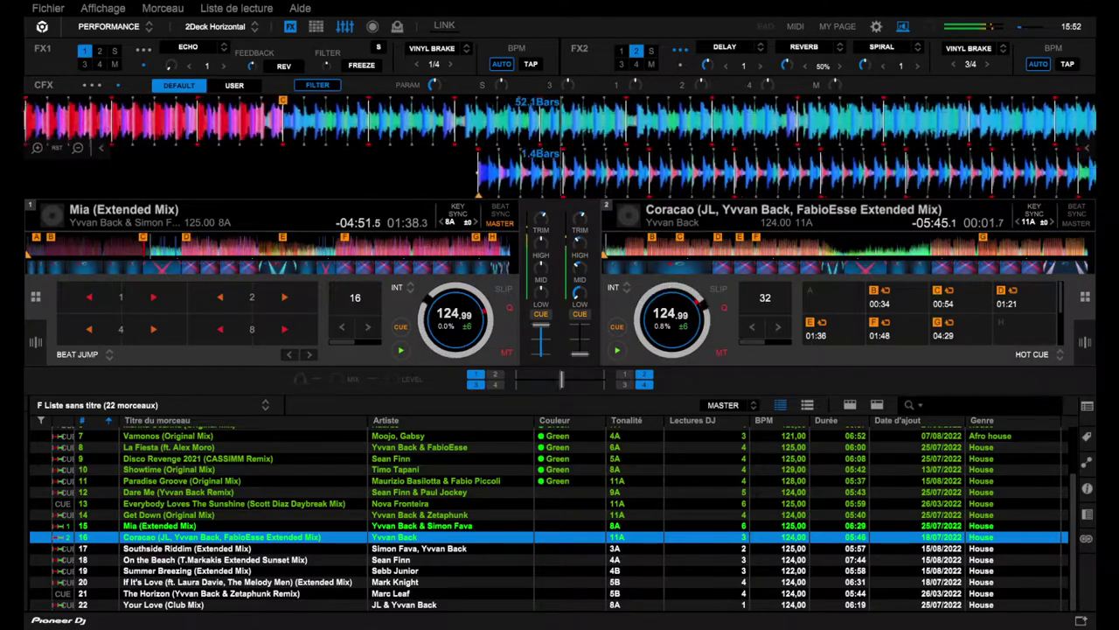
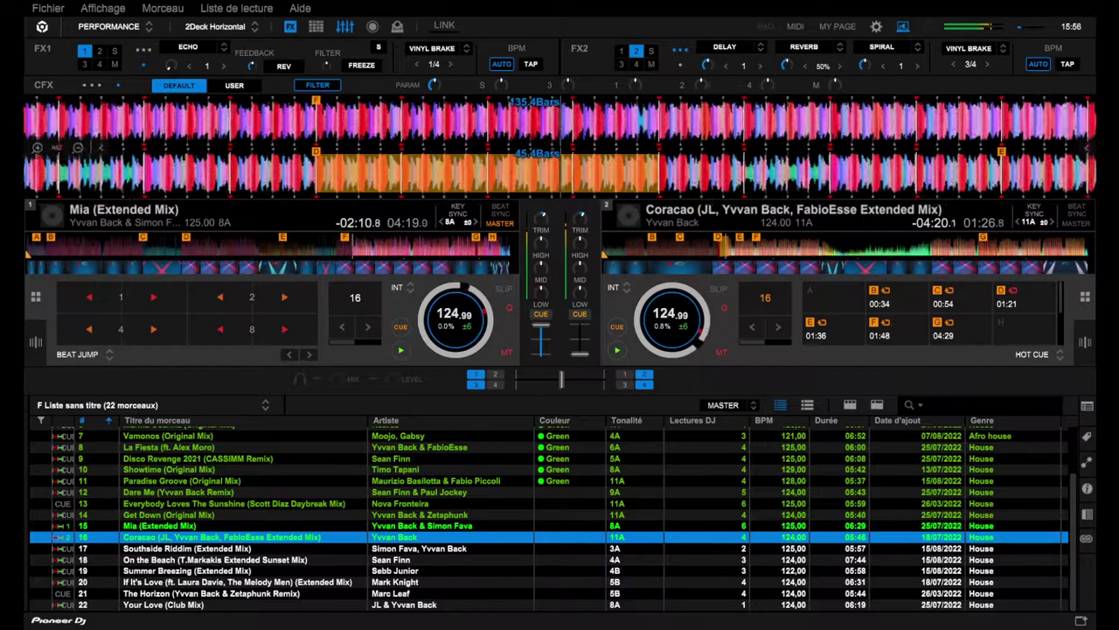
{"action": "key", "text": "shift+3"}
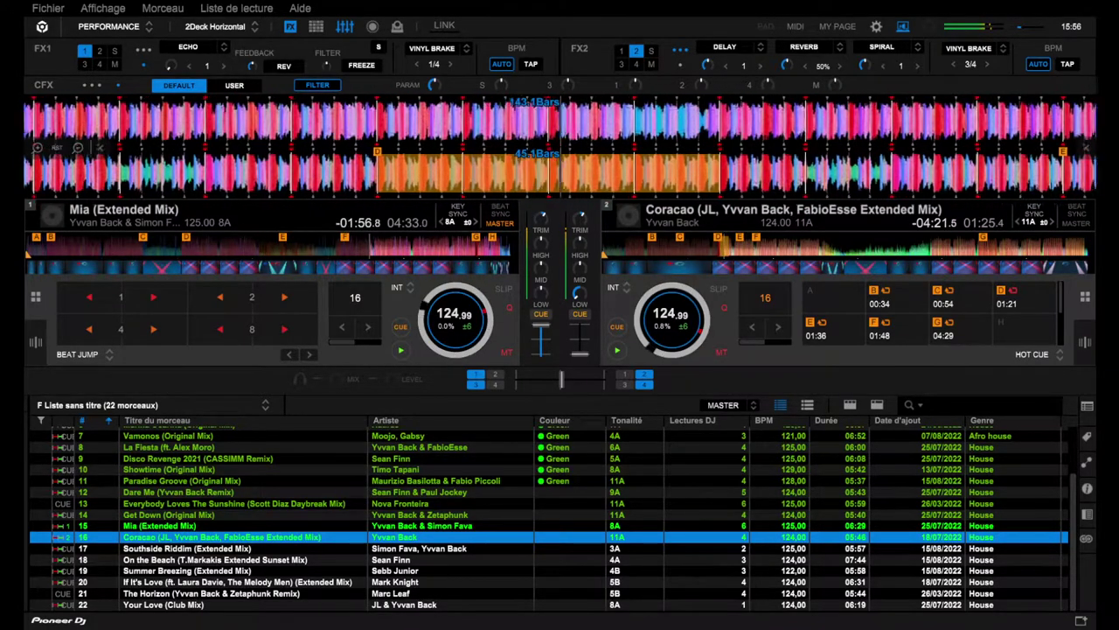
{"action": "scroll", "coordinate": [549, 516], "scroll_direction": "up", "scroll_amount": 2}
{"action": "scroll", "coordinate": [549, 516], "scroll_direction": "down", "scroll_amount": 2}
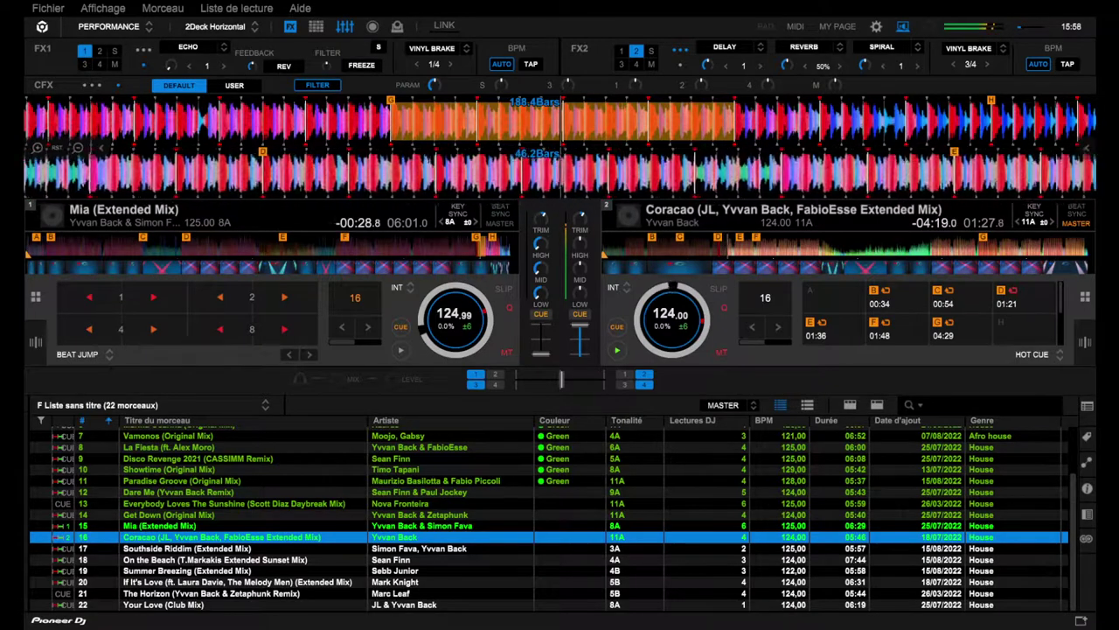
Load Southside Riddim (Extended Mix) onto deck 1 and play it into a 16-beat loop at hot cue E.
{"action": "left_click", "coordinate": [186, 548]}
{"action": "key", "text": "shift+Left"}
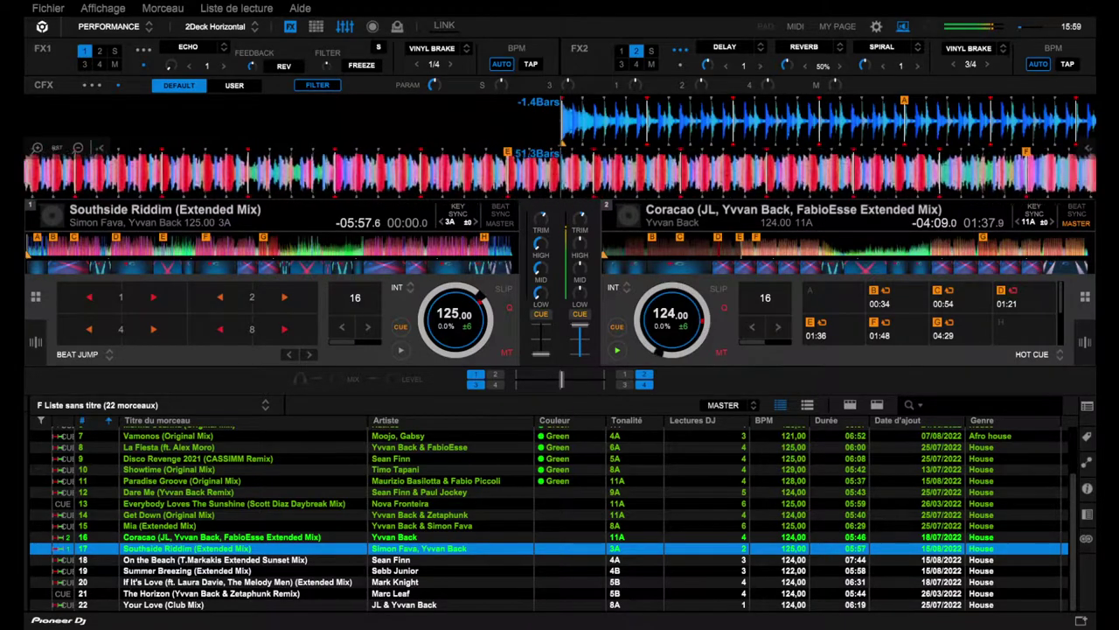
{"action": "key", "text": "1"}
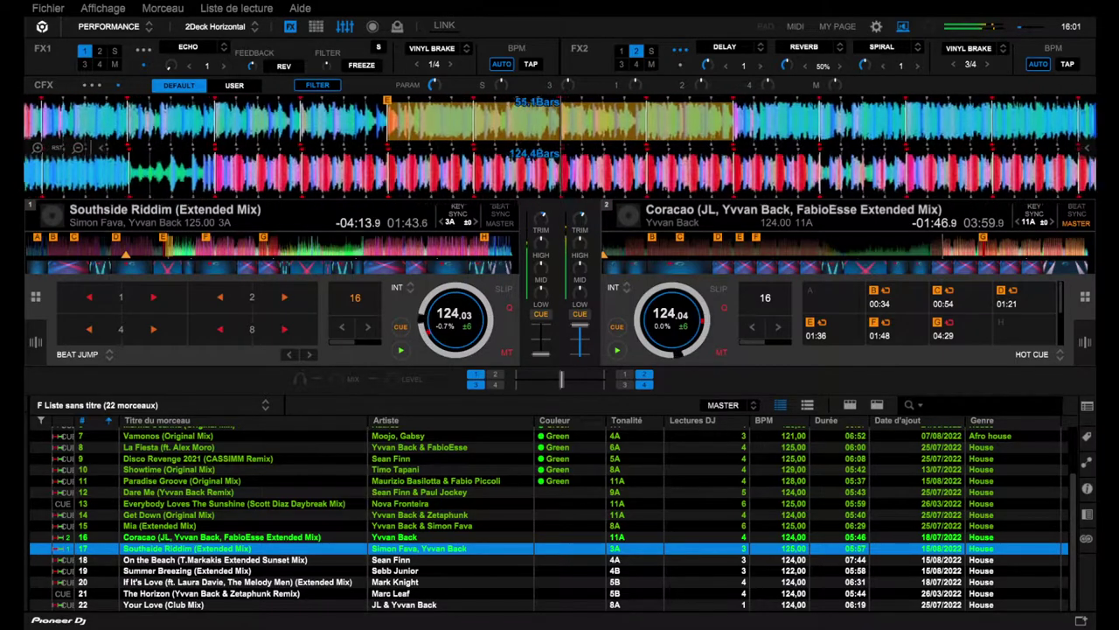
Mark Southside Riddim with the colour Purple and load On the Beach (T.Markakis Extended Sunset Mix) onto deck 1.
{"action": "left_click", "coordinate": [601, 560]}
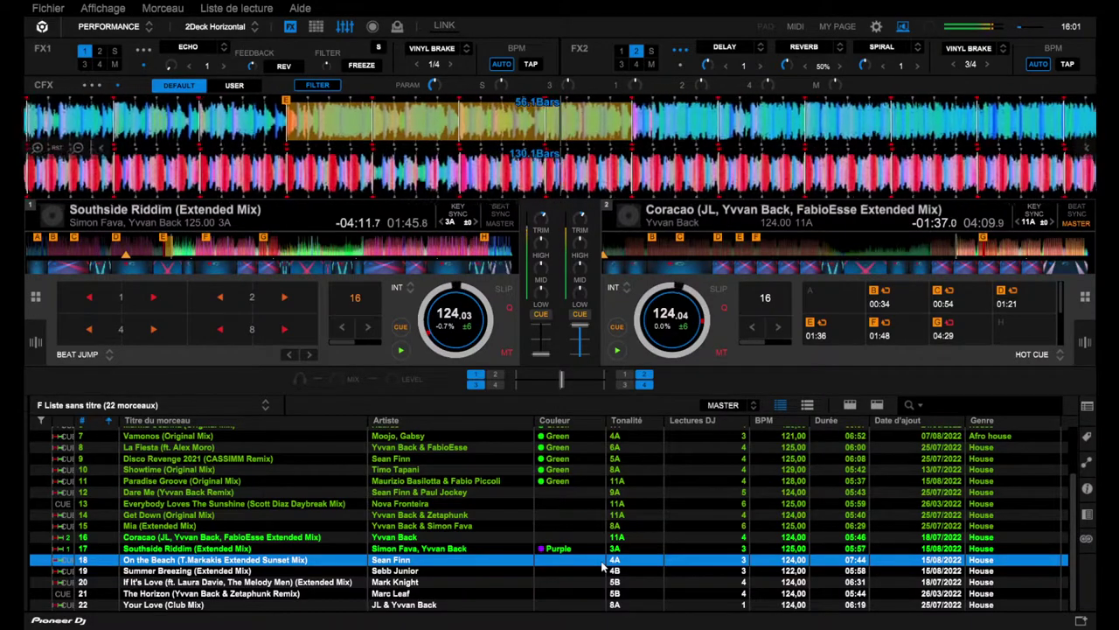
{"action": "key", "text": "shift+Left"}
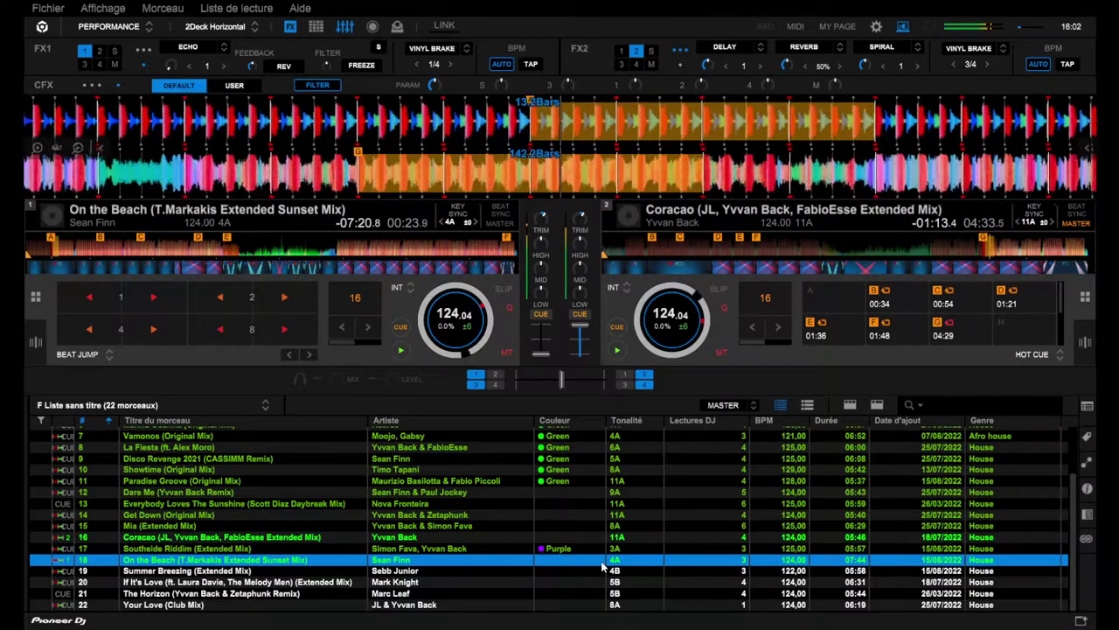
Shorten the hot cue A loop of On the Beach to 8 beats, extend it to 16, and play on into the hot cue D loop.
{"action": "key", "text": "ctrl+Left"}
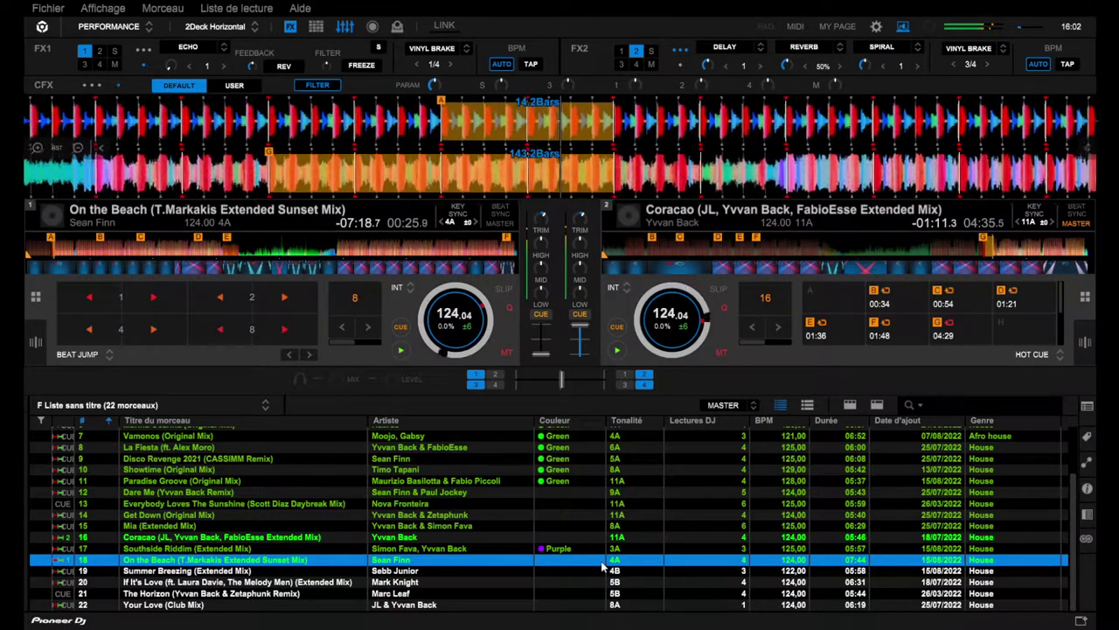
{"action": "key", "text": "ctrl+Right"}
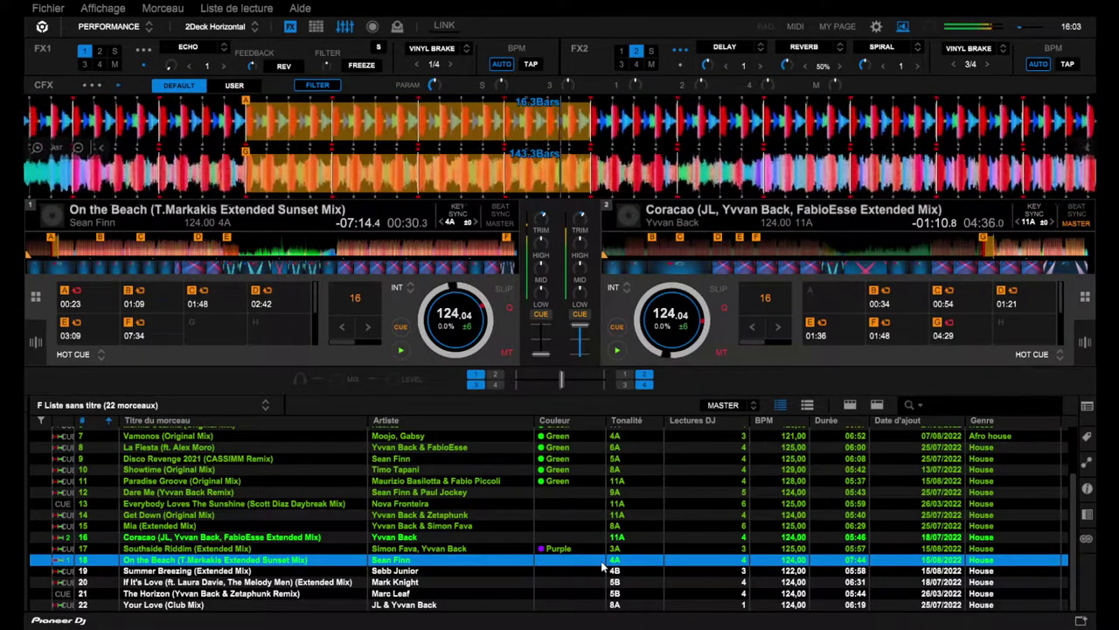
{"action": "key", "text": "2"}
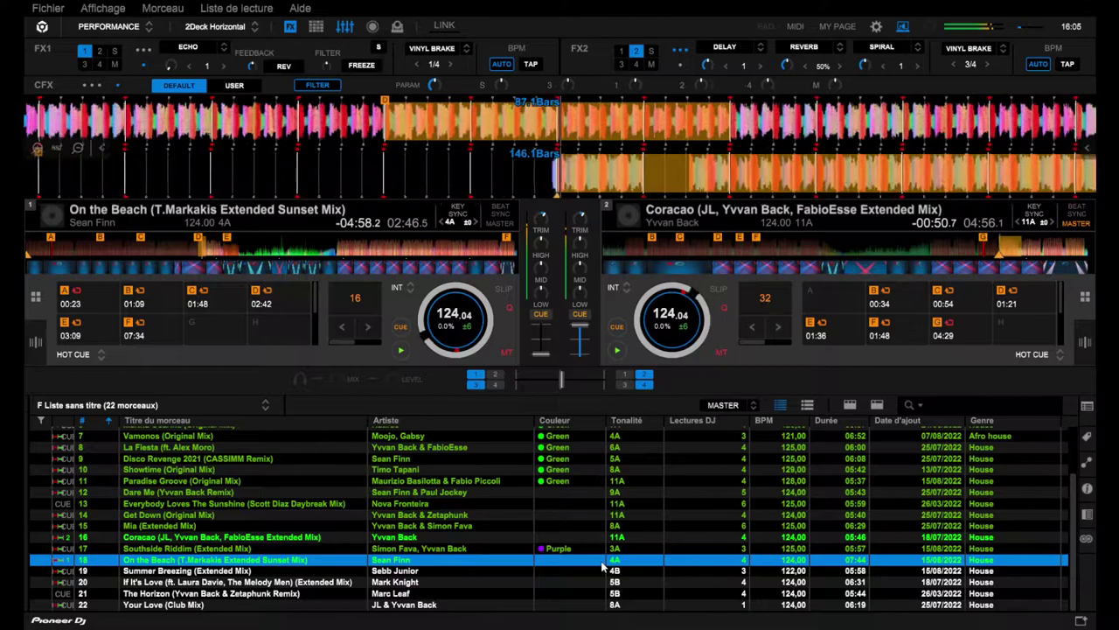
Switch deck 2 to Beat Jump mode and hold Coracao in an 8-beat loop near its end.
{"action": "key", "text": "ctrl+Right"}
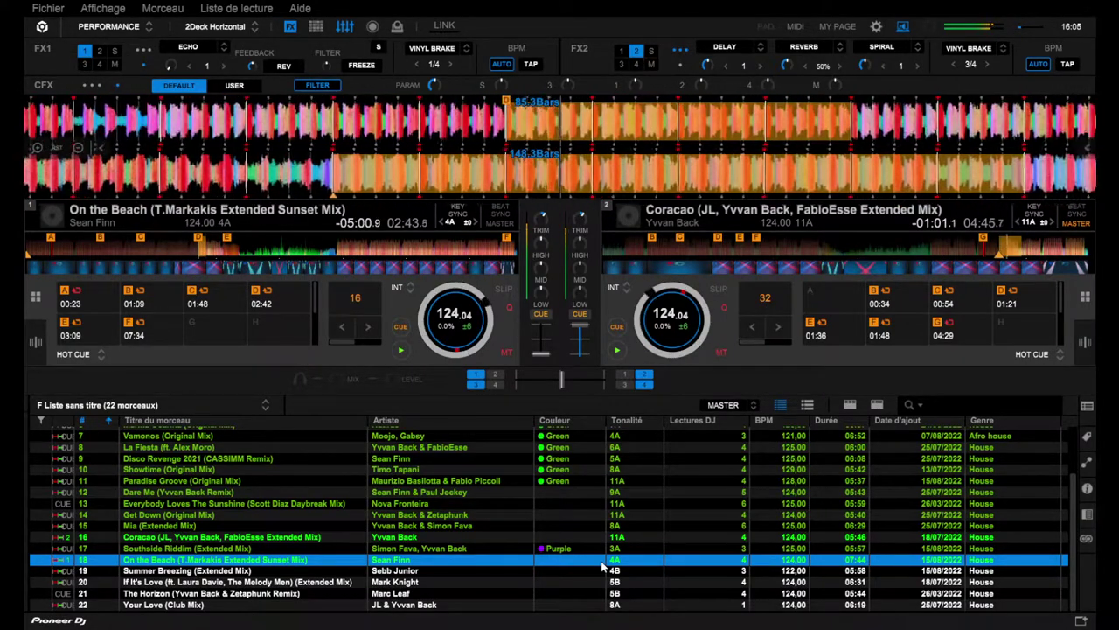
{"action": "key", "text": "ctrl+Left"}
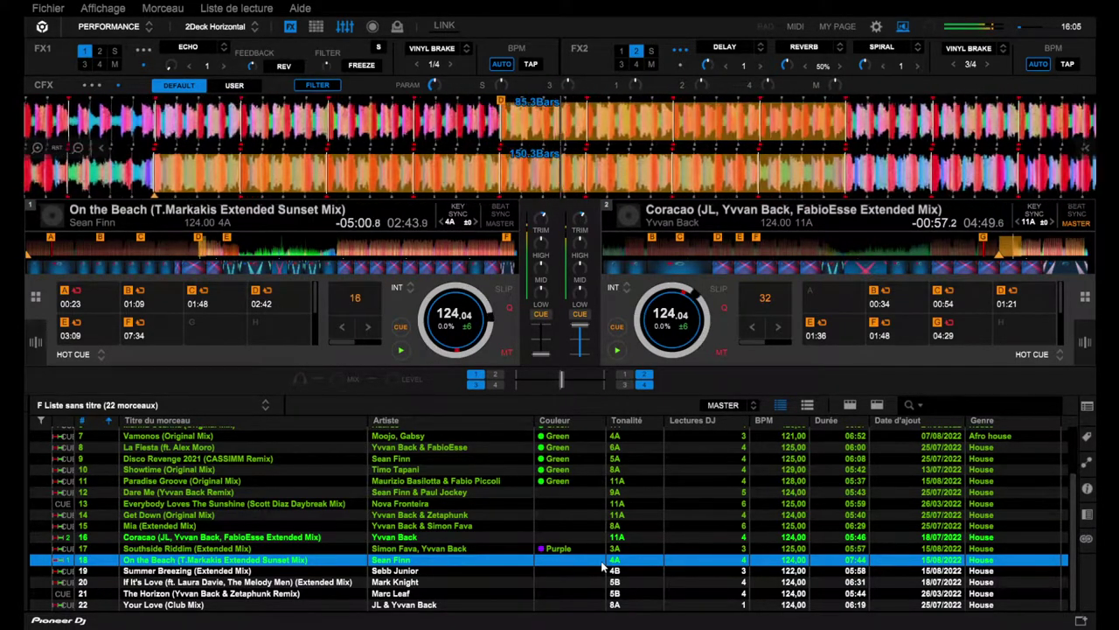
{"action": "key", "text": "ctrl+Right"}
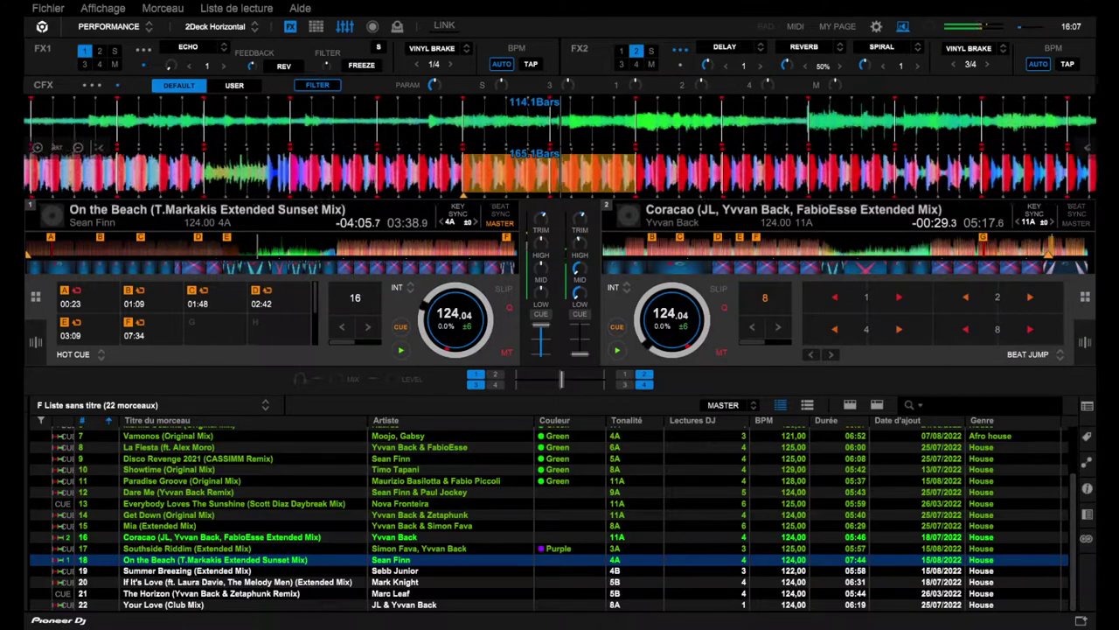
Load Summer Breezing (Extended Mix) onto deck 2.
{"action": "left_click", "coordinate": [186, 570]}
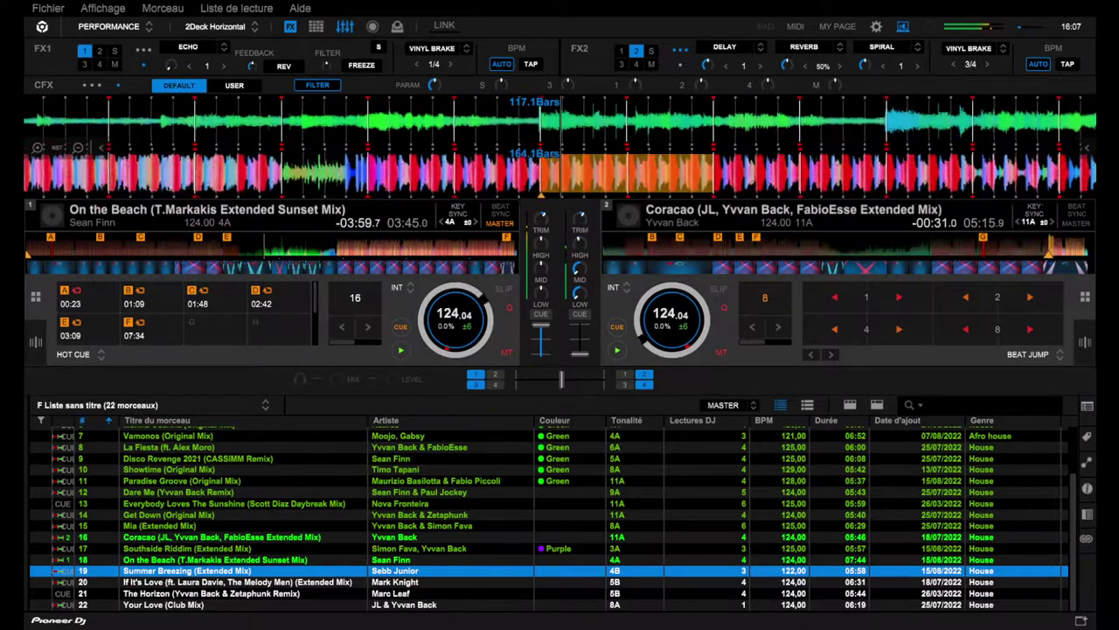
{"action": "key", "text": "shift+Right"}
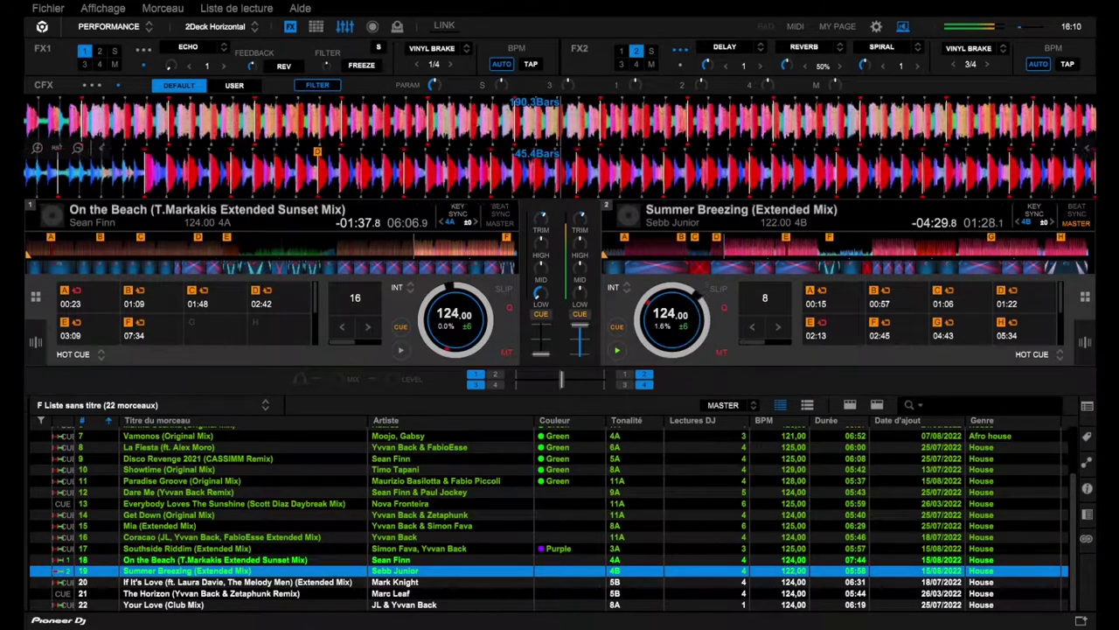
Load If It's Love (Extended Mix) onto deck 1, start it, and go to the 16-beat loop at hot cue A.
{"action": "left_click", "coordinate": [236, 581]}
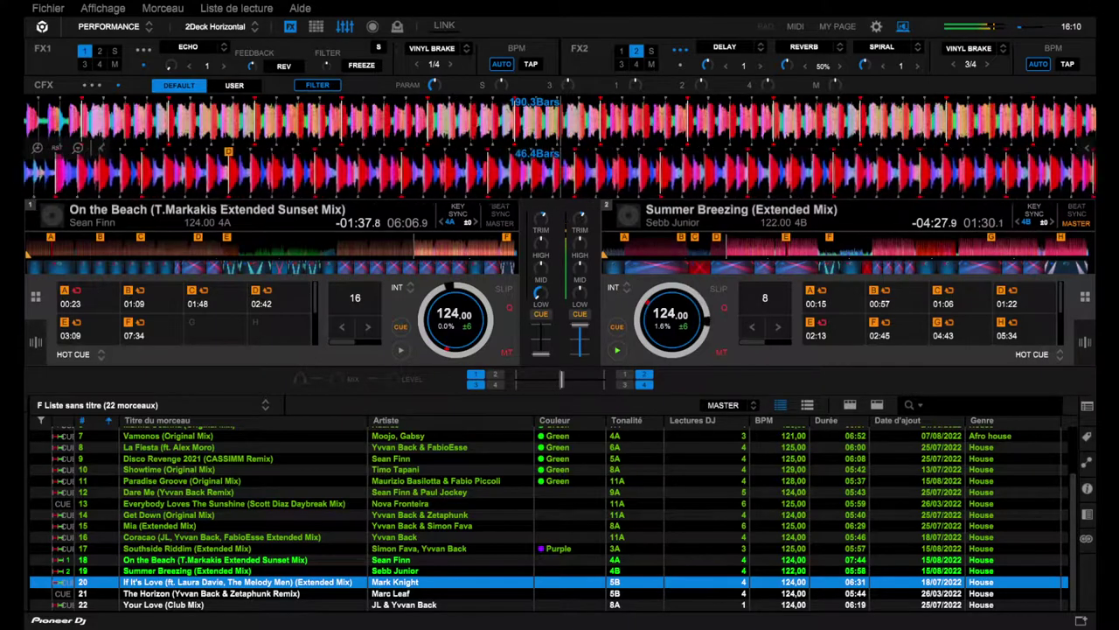
{"action": "key", "text": "shift+Left"}
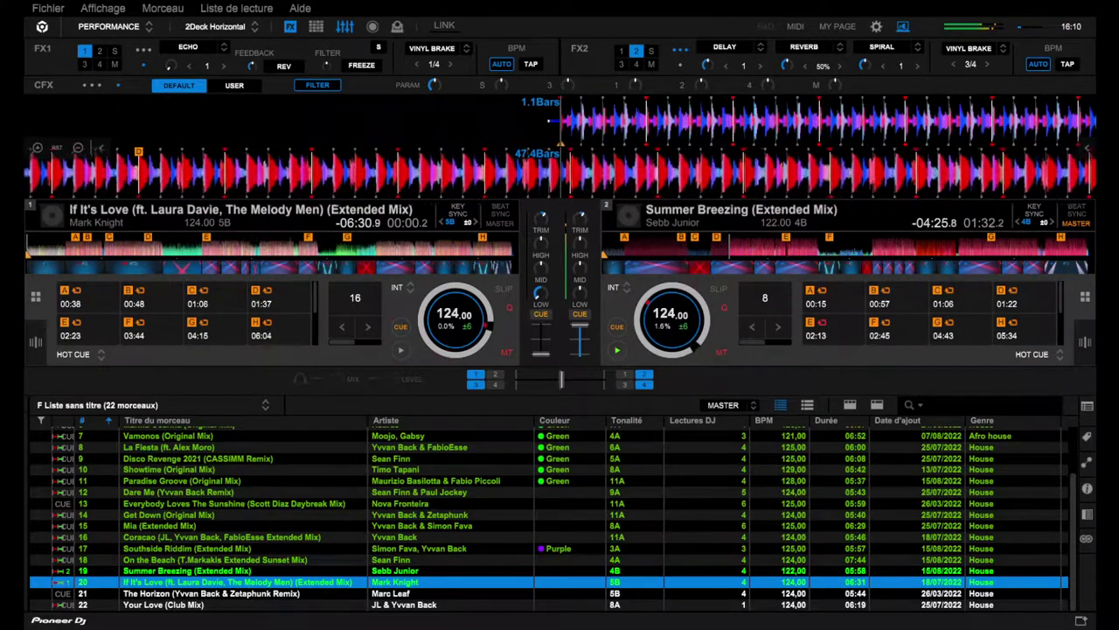
{"action": "key", "text": "z"}
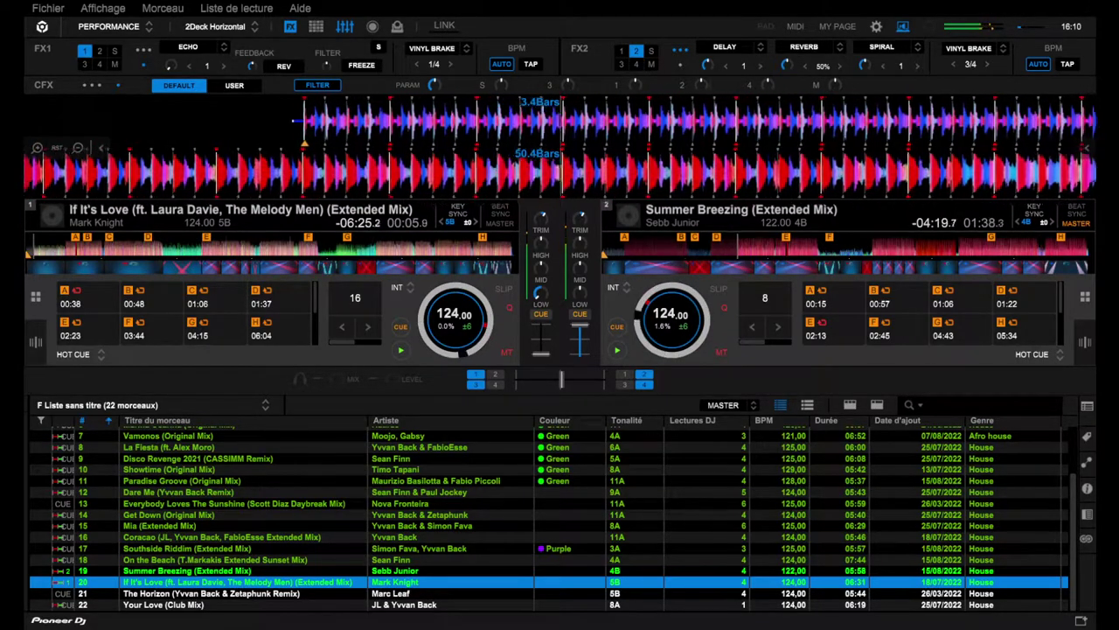
{"action": "key", "text": "1"}
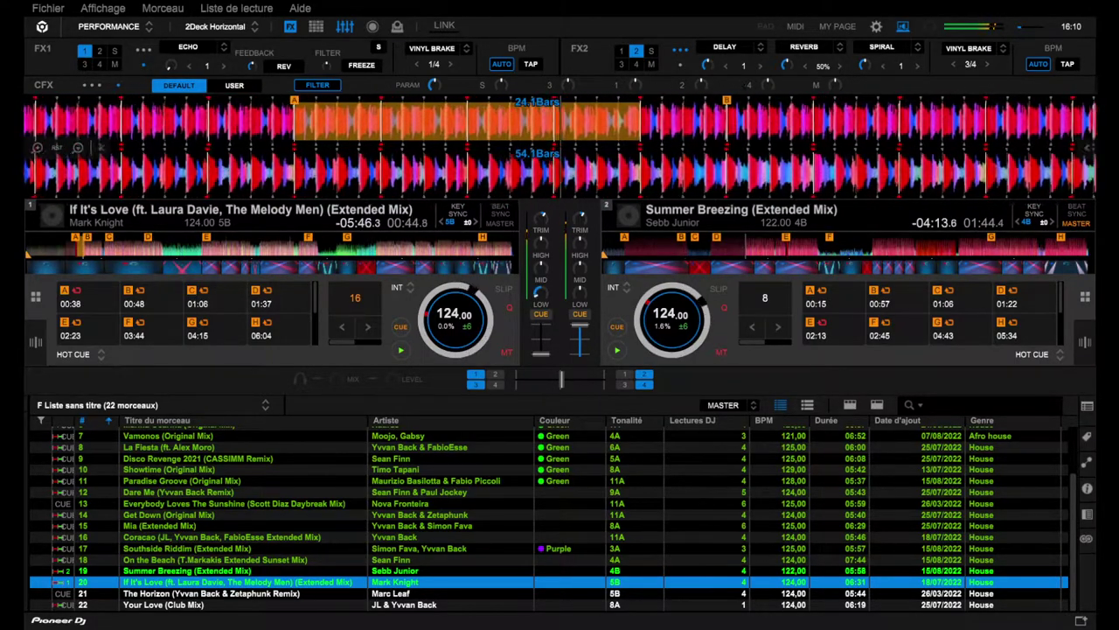
Audition the hot cue loops B through F of If It's Love on deck 1.
{"action": "key", "text": "o"}
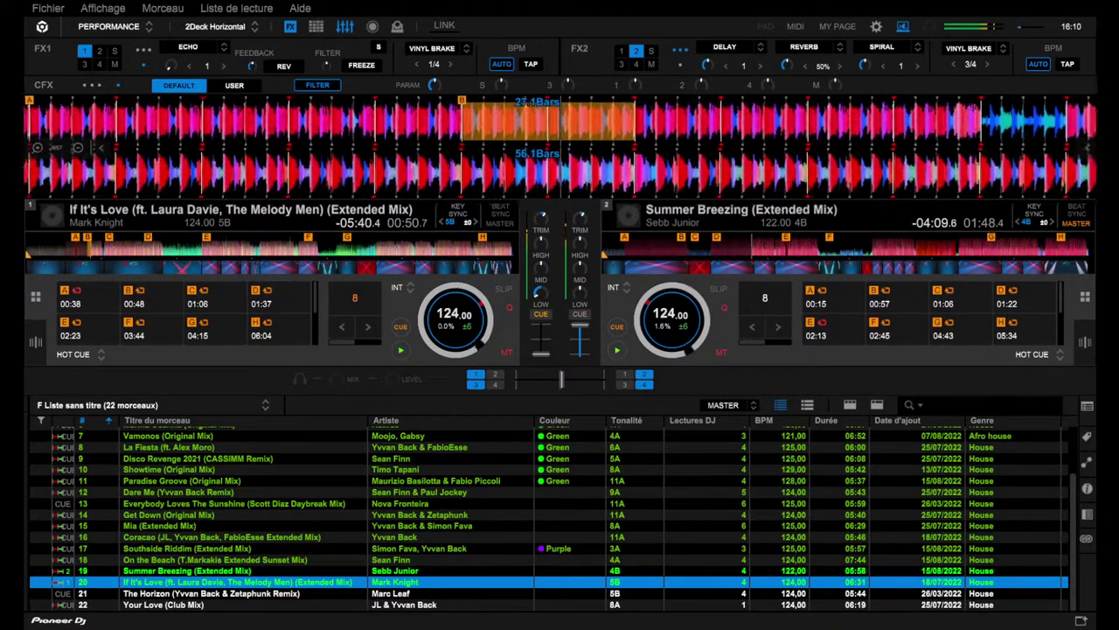
{"action": "key", "text": "Right"}
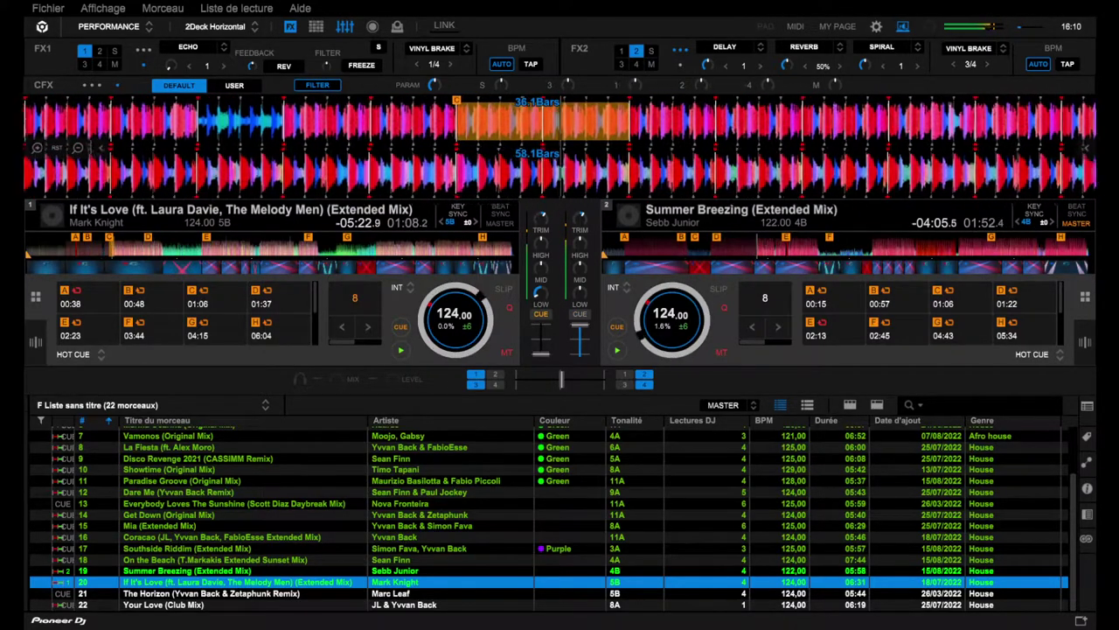
{"action": "key", "text": "Right"}
{"action": "key", "text": "Right"}
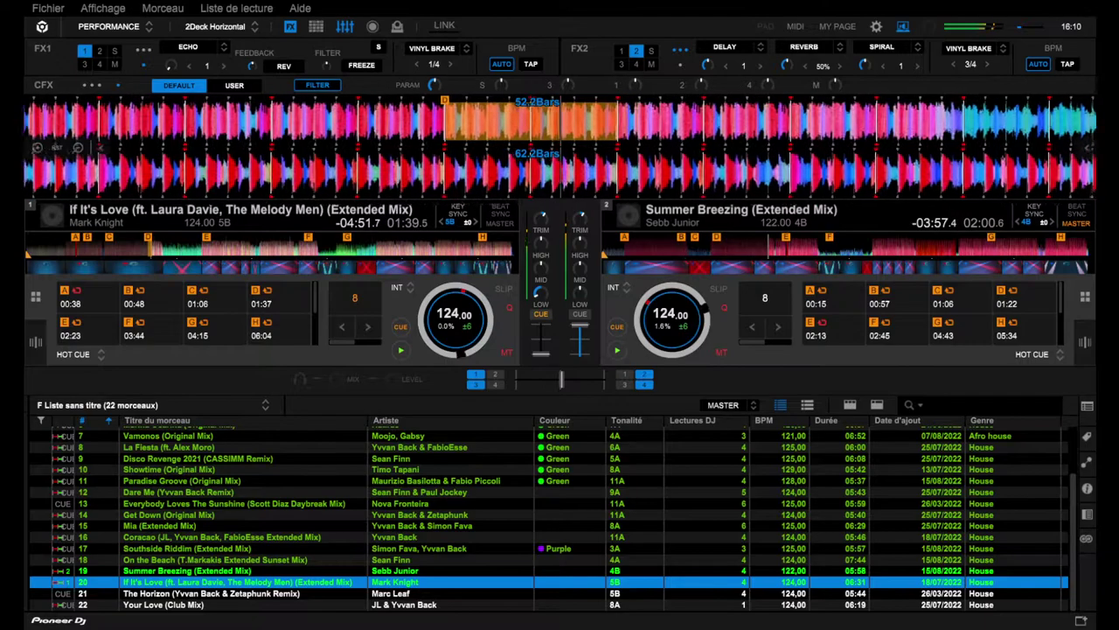
{"action": "key", "text": "5"}
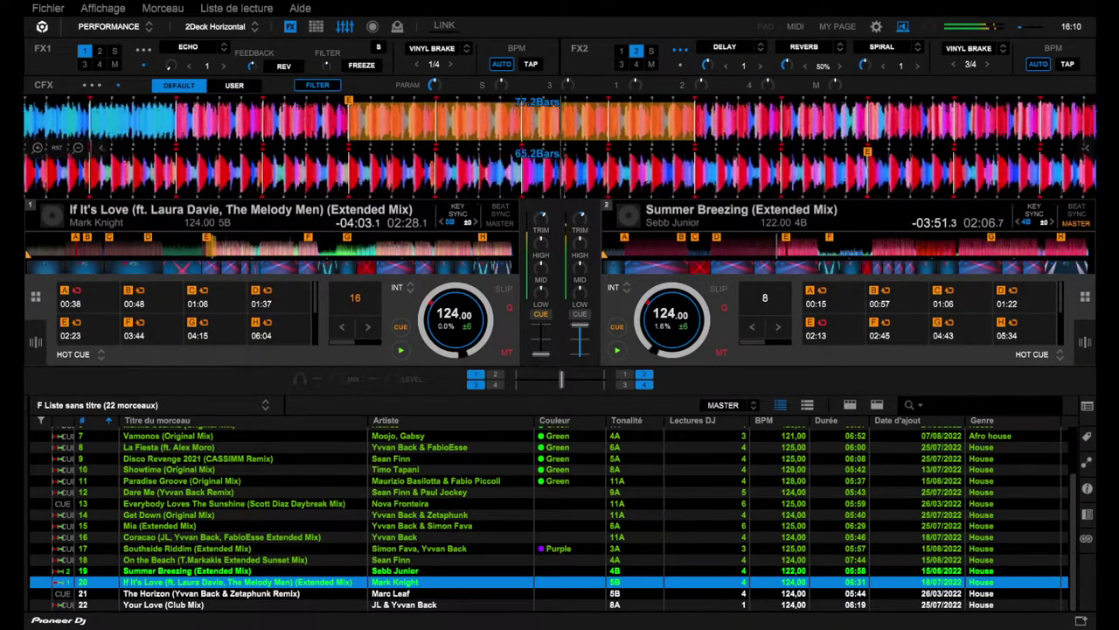
{"action": "key", "text": "6"}
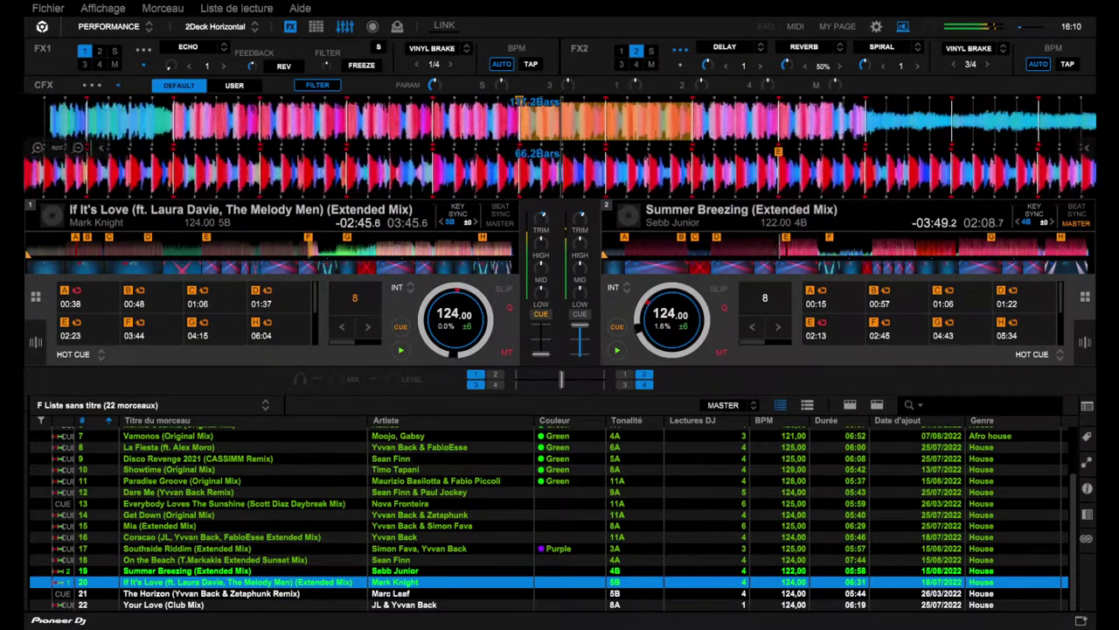
Go back through hot cue D of If It's Love and hold the track in the 8-beat loop at hot cue C.
{"action": "key", "text": "4"}
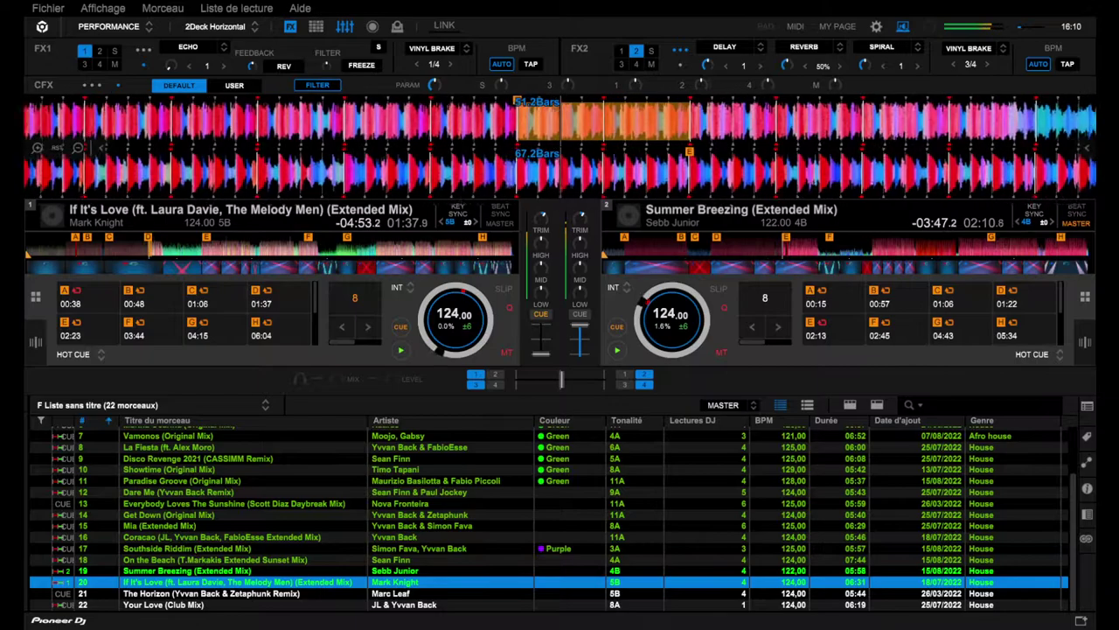
{"action": "key", "text": "2"}
{"action": "key", "text": "3"}
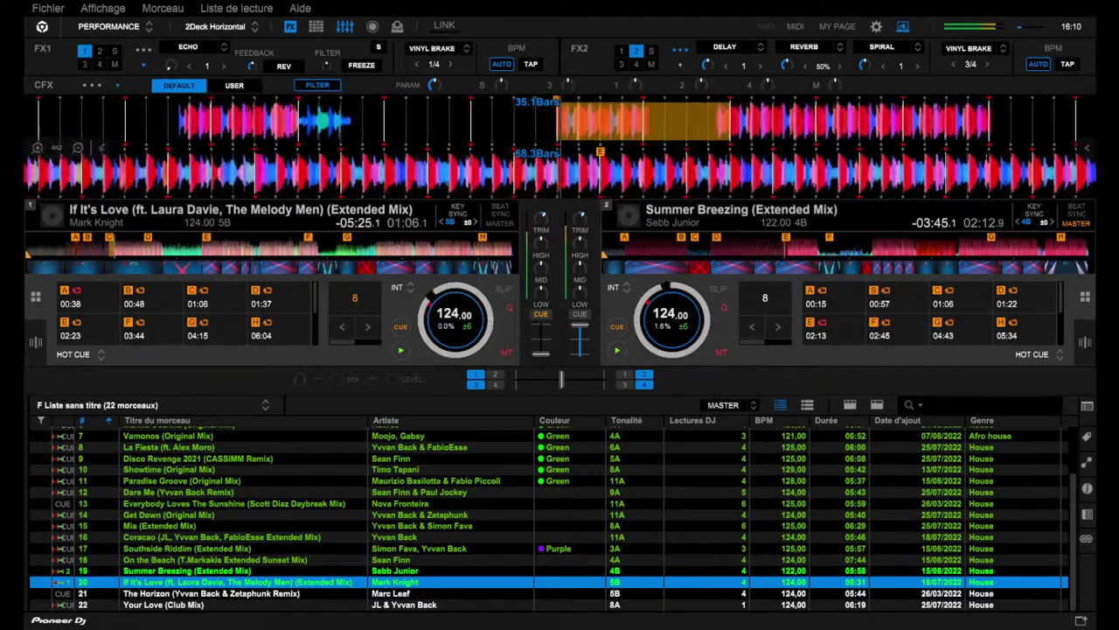
{"action": "key", "text": "l"}
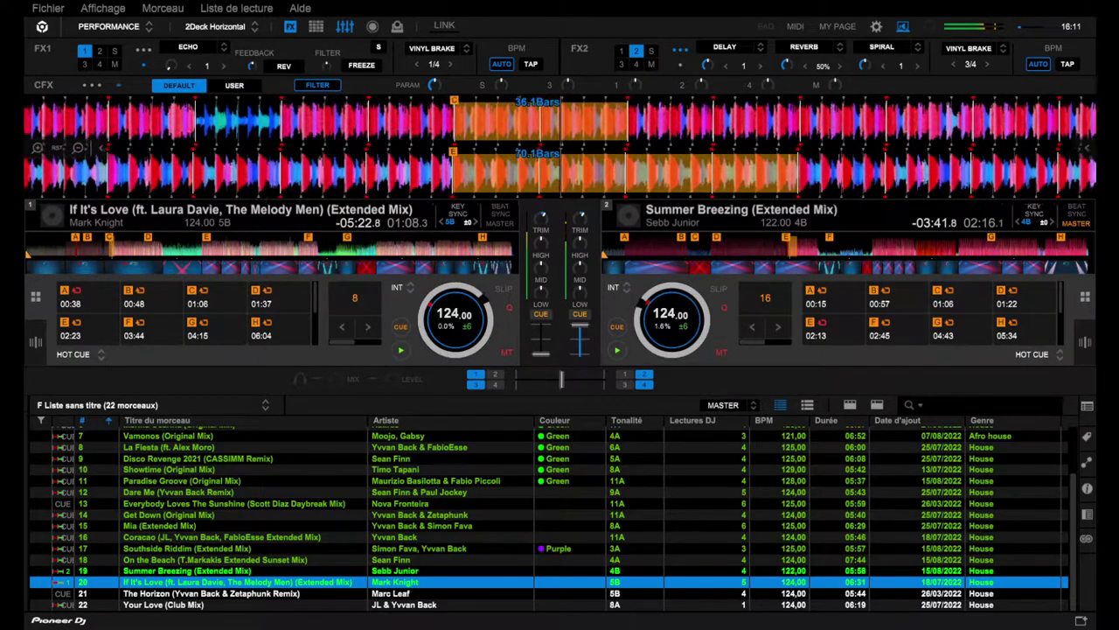
Browse the rows near the end of the playlist for the next track to mix.
{"action": "key", "text": "Down"}
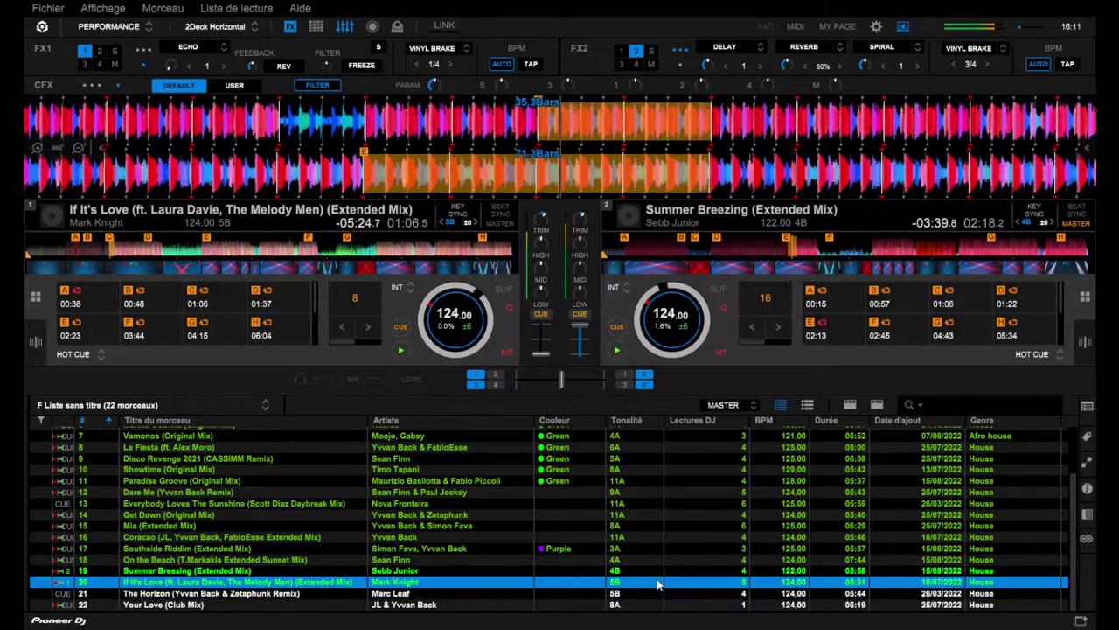
{"action": "key", "text": "Down"}
{"action": "key", "text": "Up"}
{"action": "key", "text": "Up"}
{"action": "key", "text": "Up"}
{"action": "key", "text": "Up"}
{"action": "key", "text": "Up"}
{"action": "key", "text": "Down"}
{"action": "key", "text": "Down"}
{"action": "key", "text": "Down"}
{"action": "key", "text": "Down"}
{"action": "key", "text": "Down"}
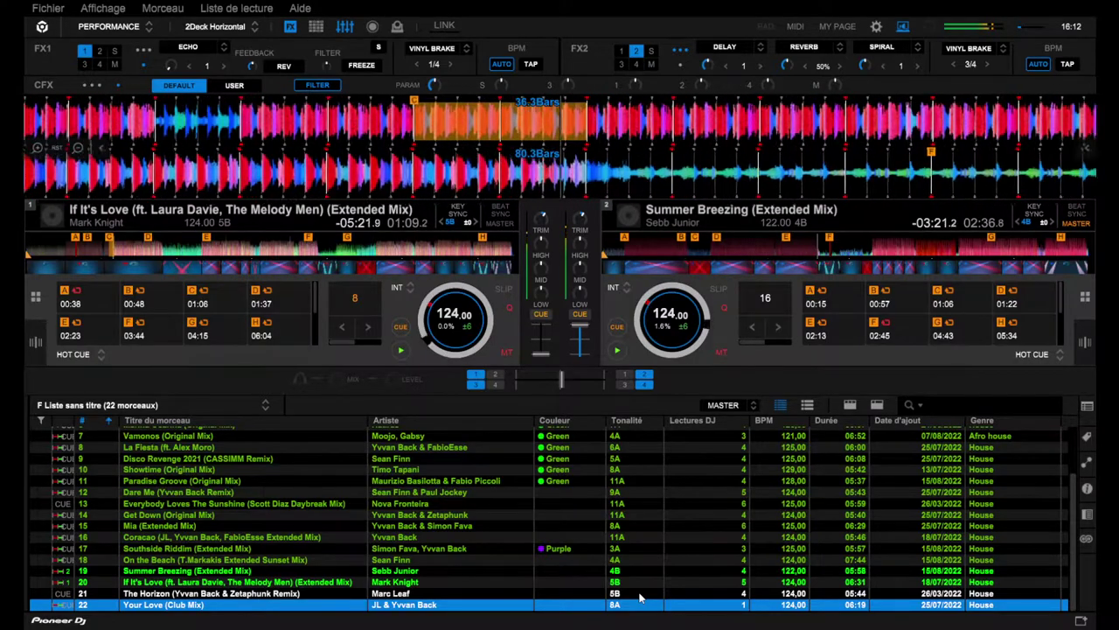
{"action": "scroll", "coordinate": [639, 598], "scroll_direction": "up", "scroll_amount": 2}
{"action": "scroll", "coordinate": [638, 599], "scroll_direction": "down", "scroll_amount": 2}
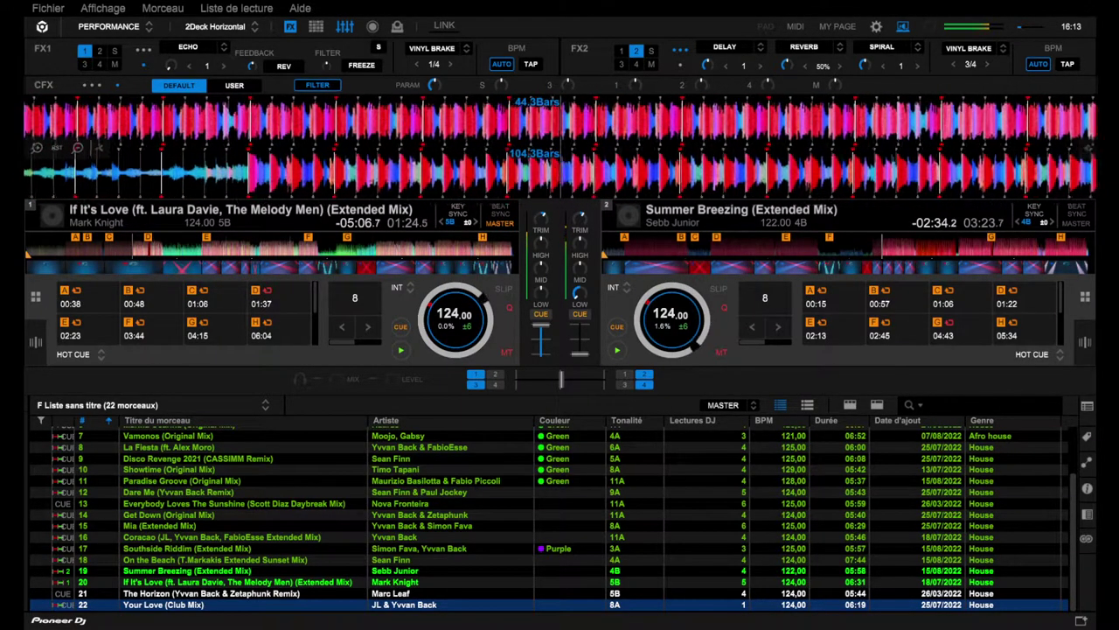
Load The Horizon (Yvvan Back & Zetaphunk Remix) onto deck 2.
{"action": "left_click", "coordinate": [210, 592]}
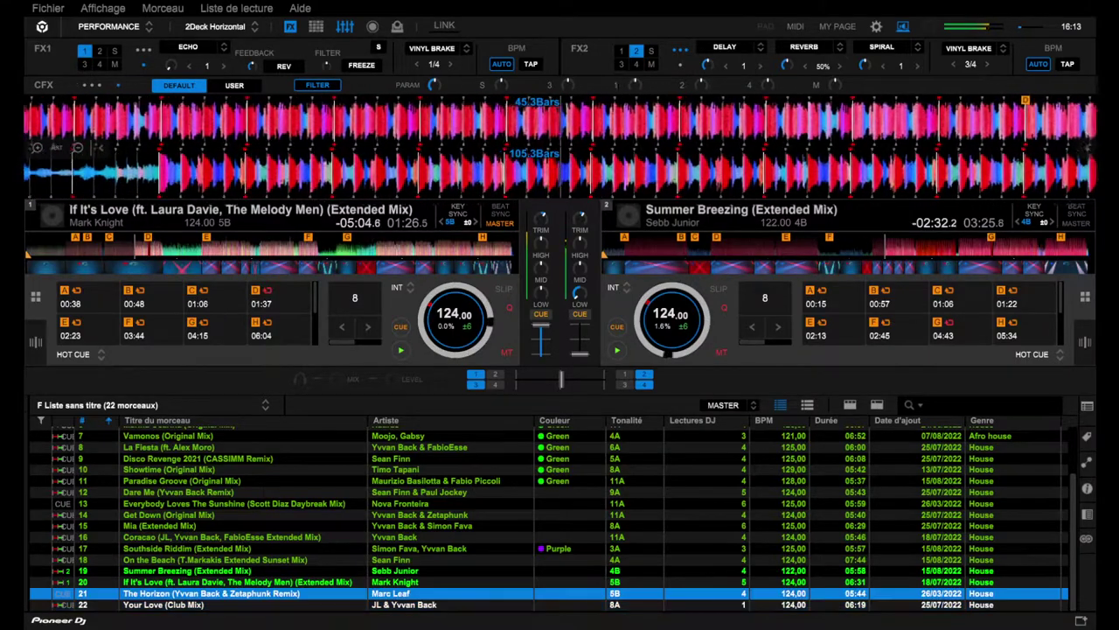
{"action": "key", "text": "shift+Right"}
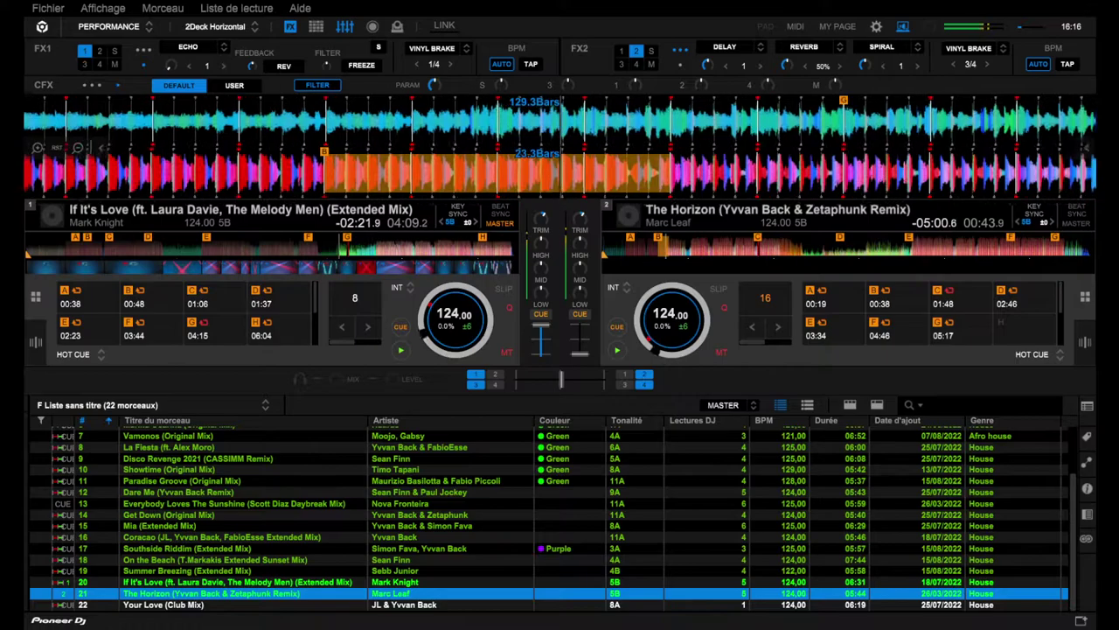
Review the whole playlist from the first track down to the last.
{"action": "scroll", "coordinate": [550, 516], "scroll_direction": "up", "scroll_amount": 3}
{"action": "left_click", "coordinate": [637, 478]}
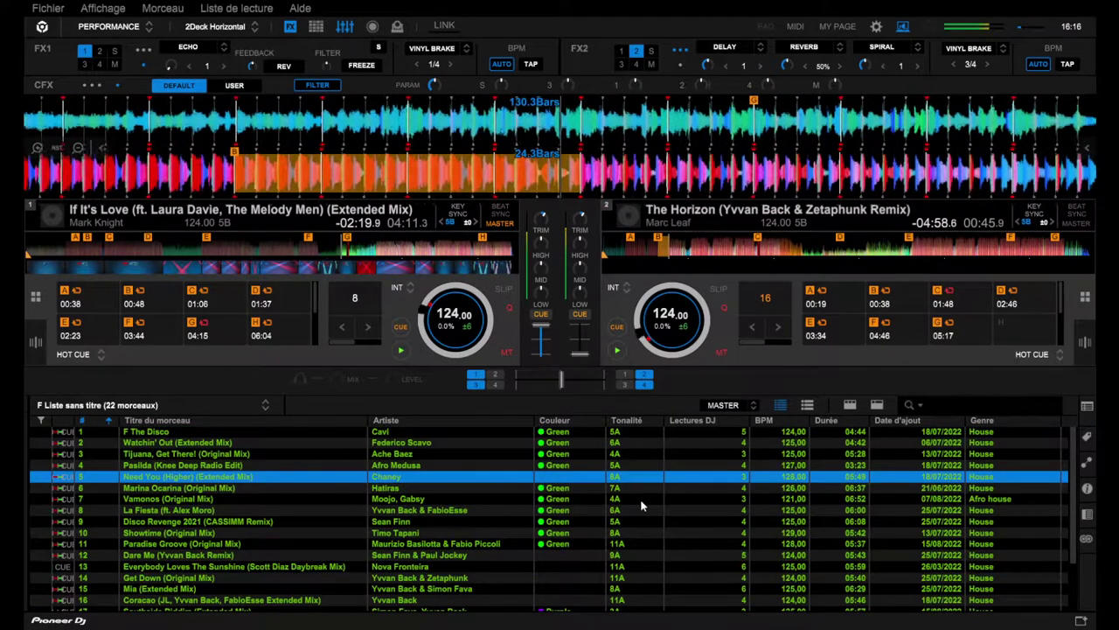
{"action": "scroll", "coordinate": [637, 485], "scroll_direction": "down", "scroll_amount": 3}
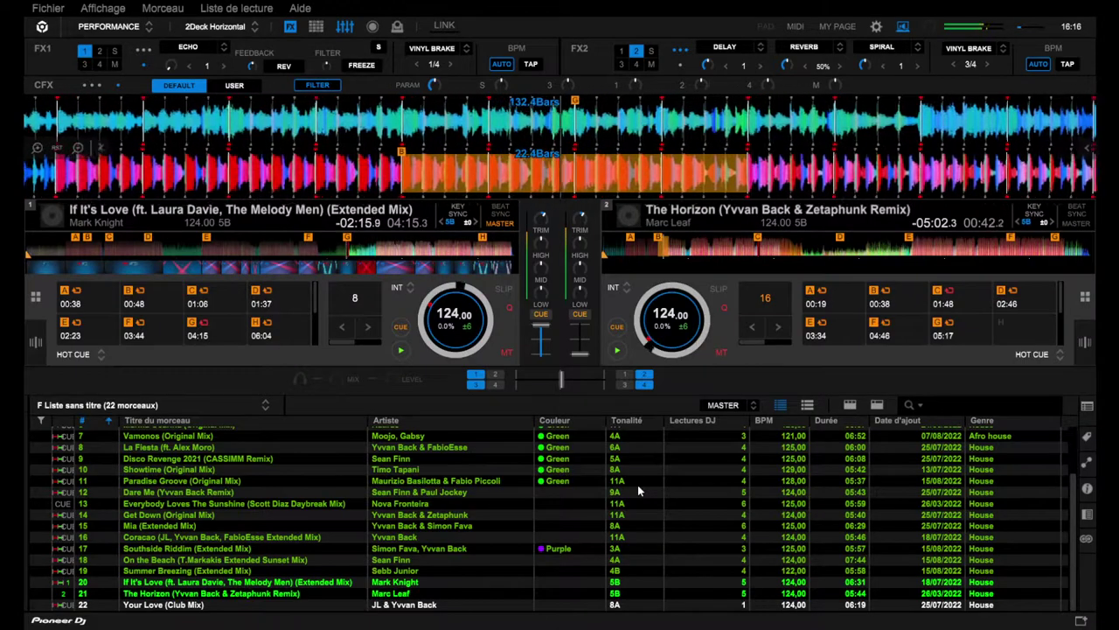
{"action": "scroll", "coordinate": [637, 484], "scroll_direction": "up", "scroll_amount": 3}
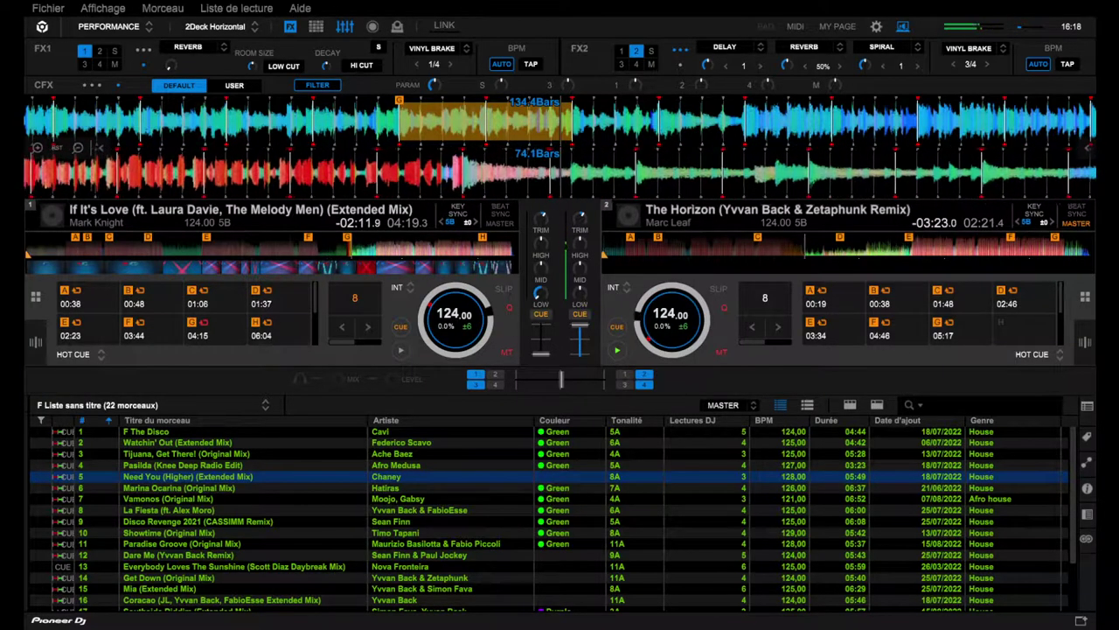
{"action": "scroll", "coordinate": [549, 516], "scroll_direction": "down", "scroll_amount": 2}
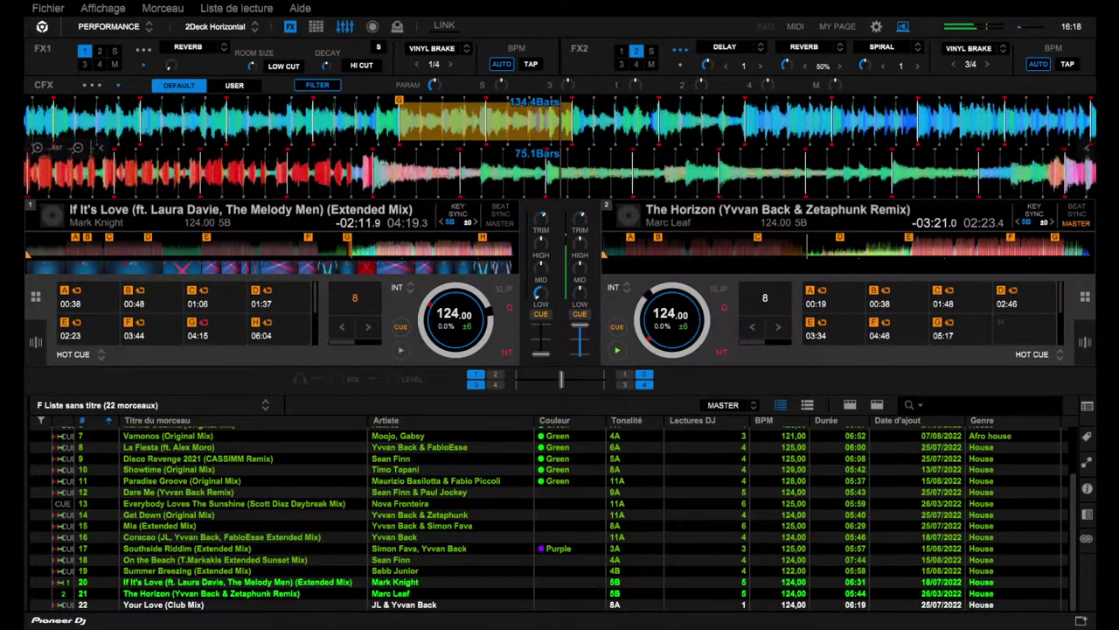